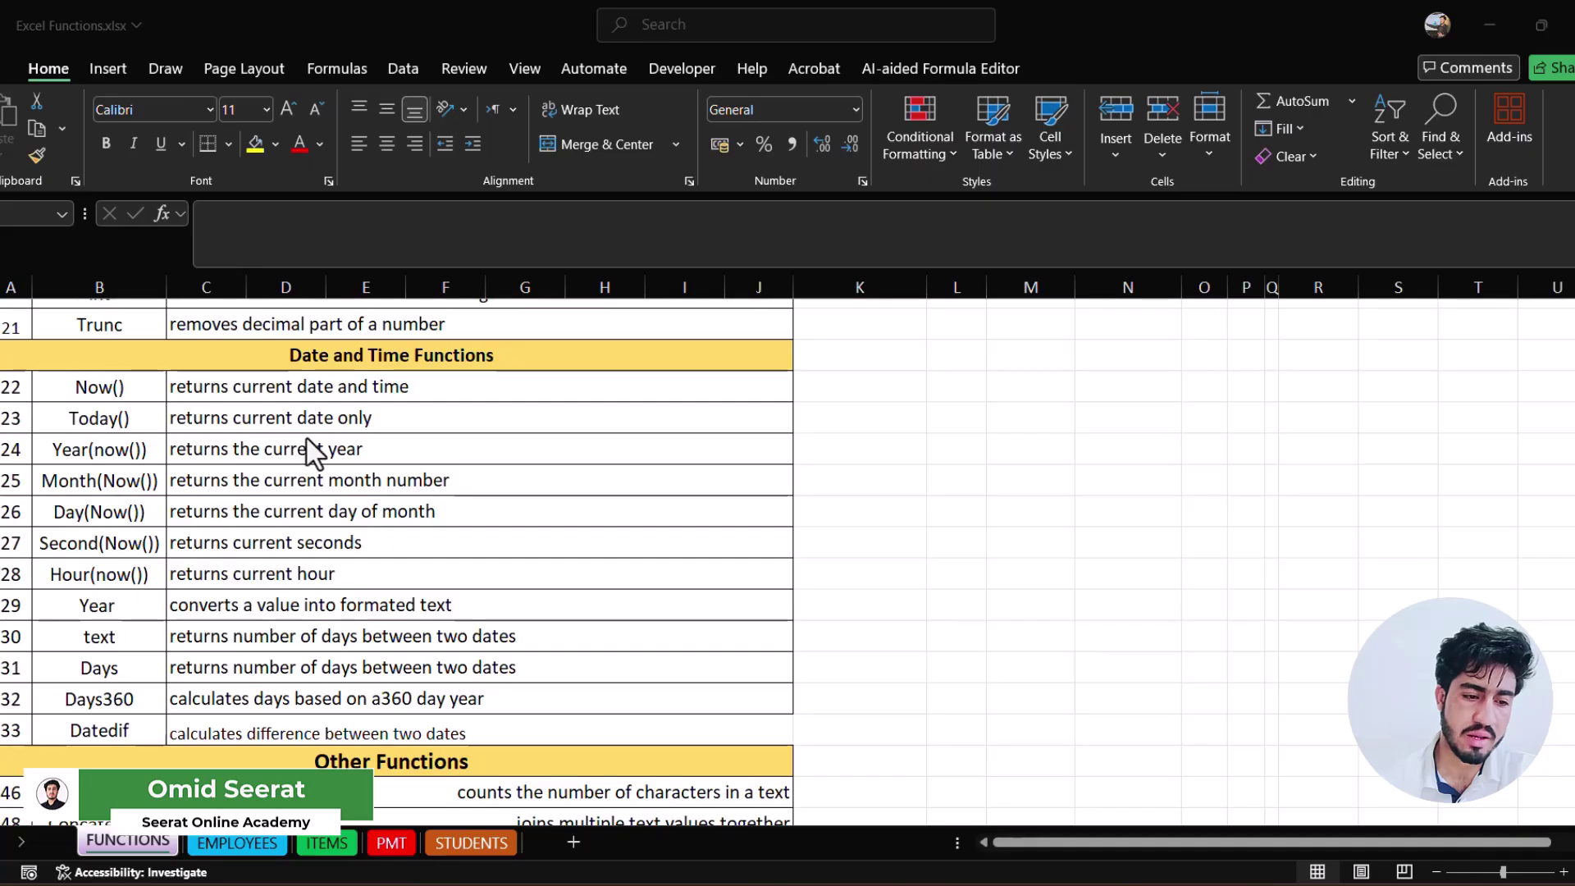
# - Enter =NOW() in column M, level with the Today() row of the Date and Time Functions list
pyautogui.scroll(4, 307, 435)
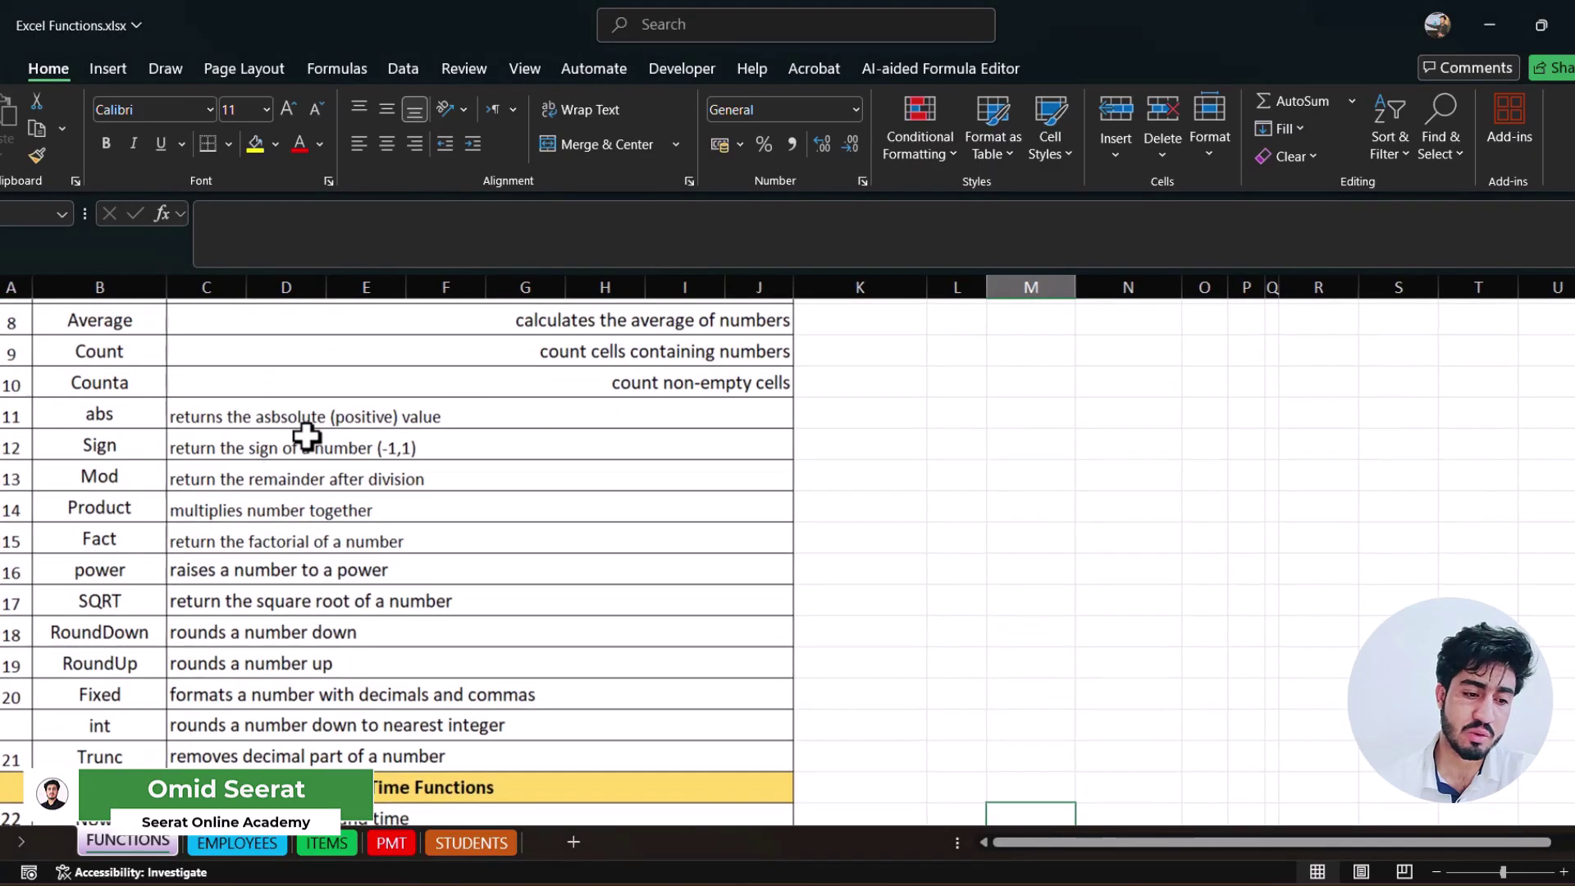
pyautogui.scroll(-3, 306, 434)
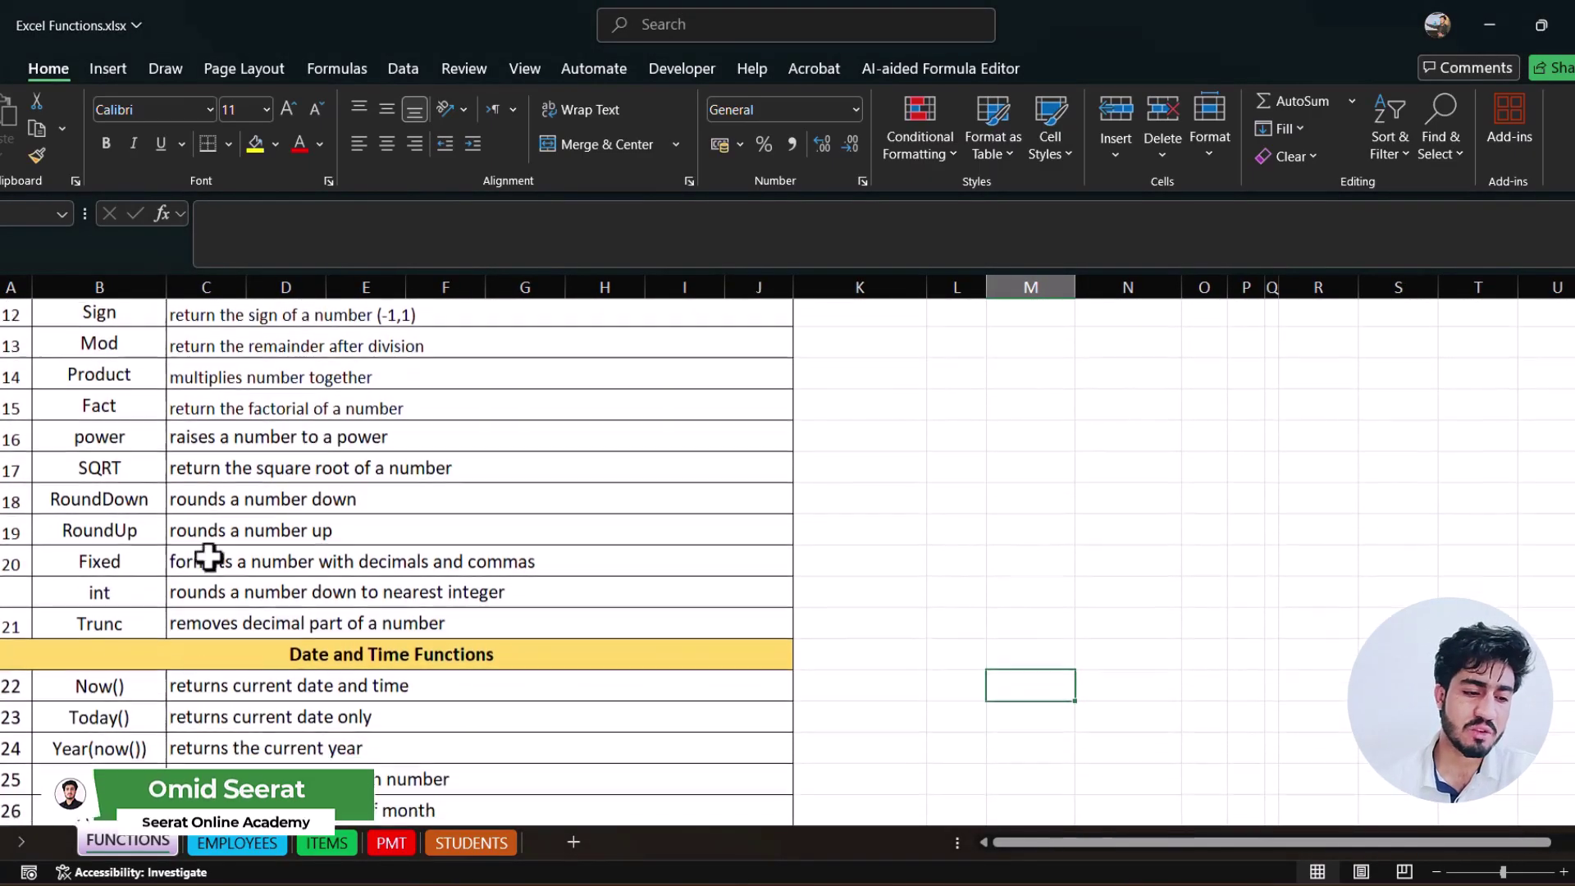
pyautogui.scroll(-1, 263, 576)
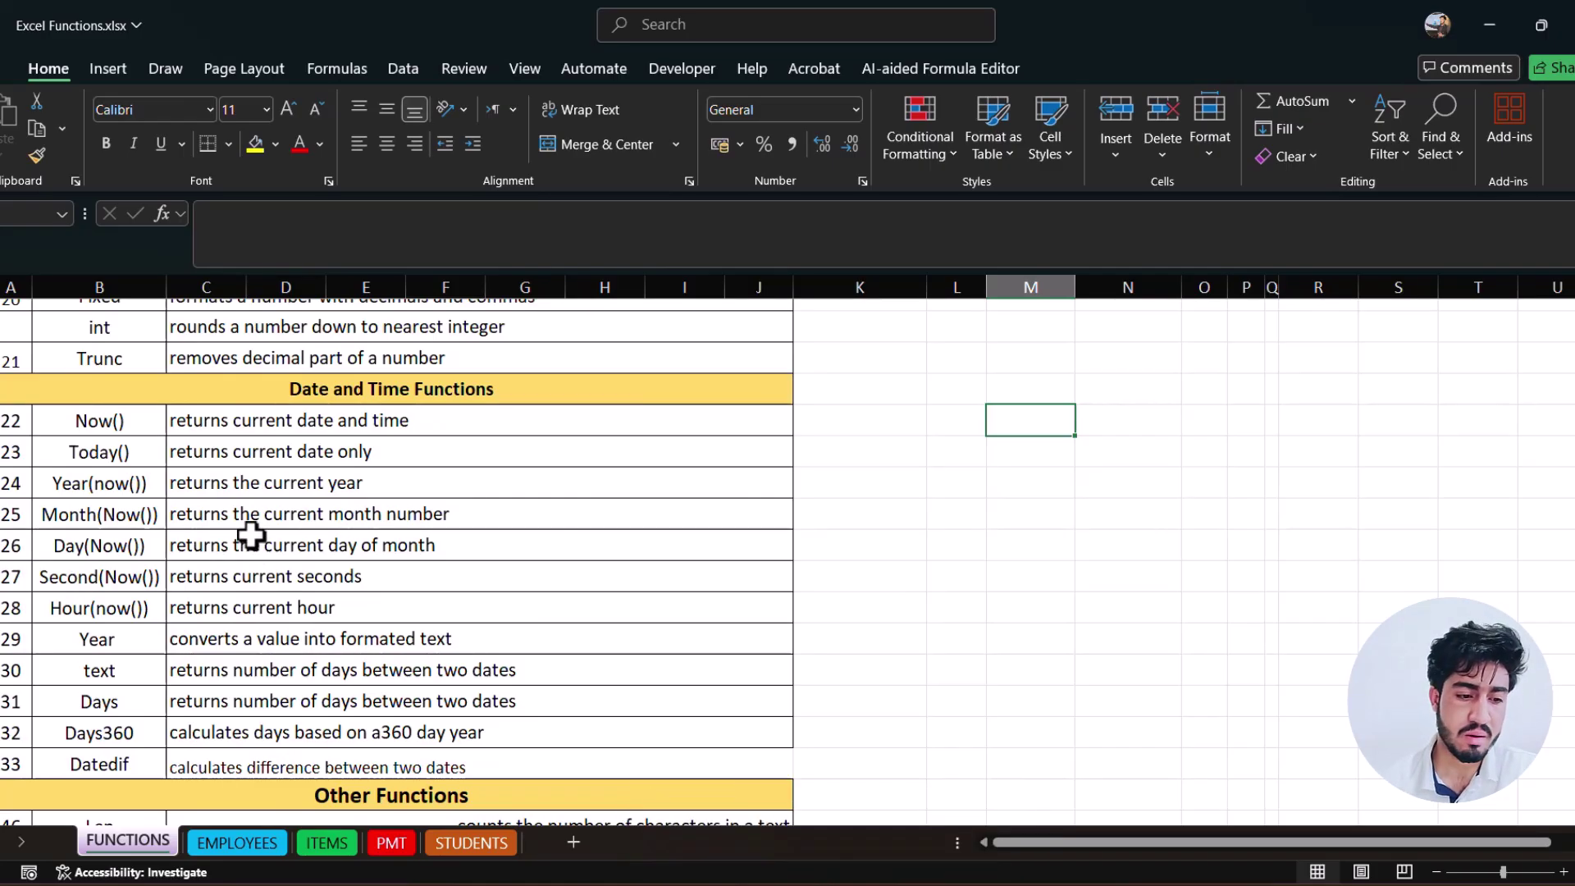
pyautogui.scroll(-1, 279, 535)
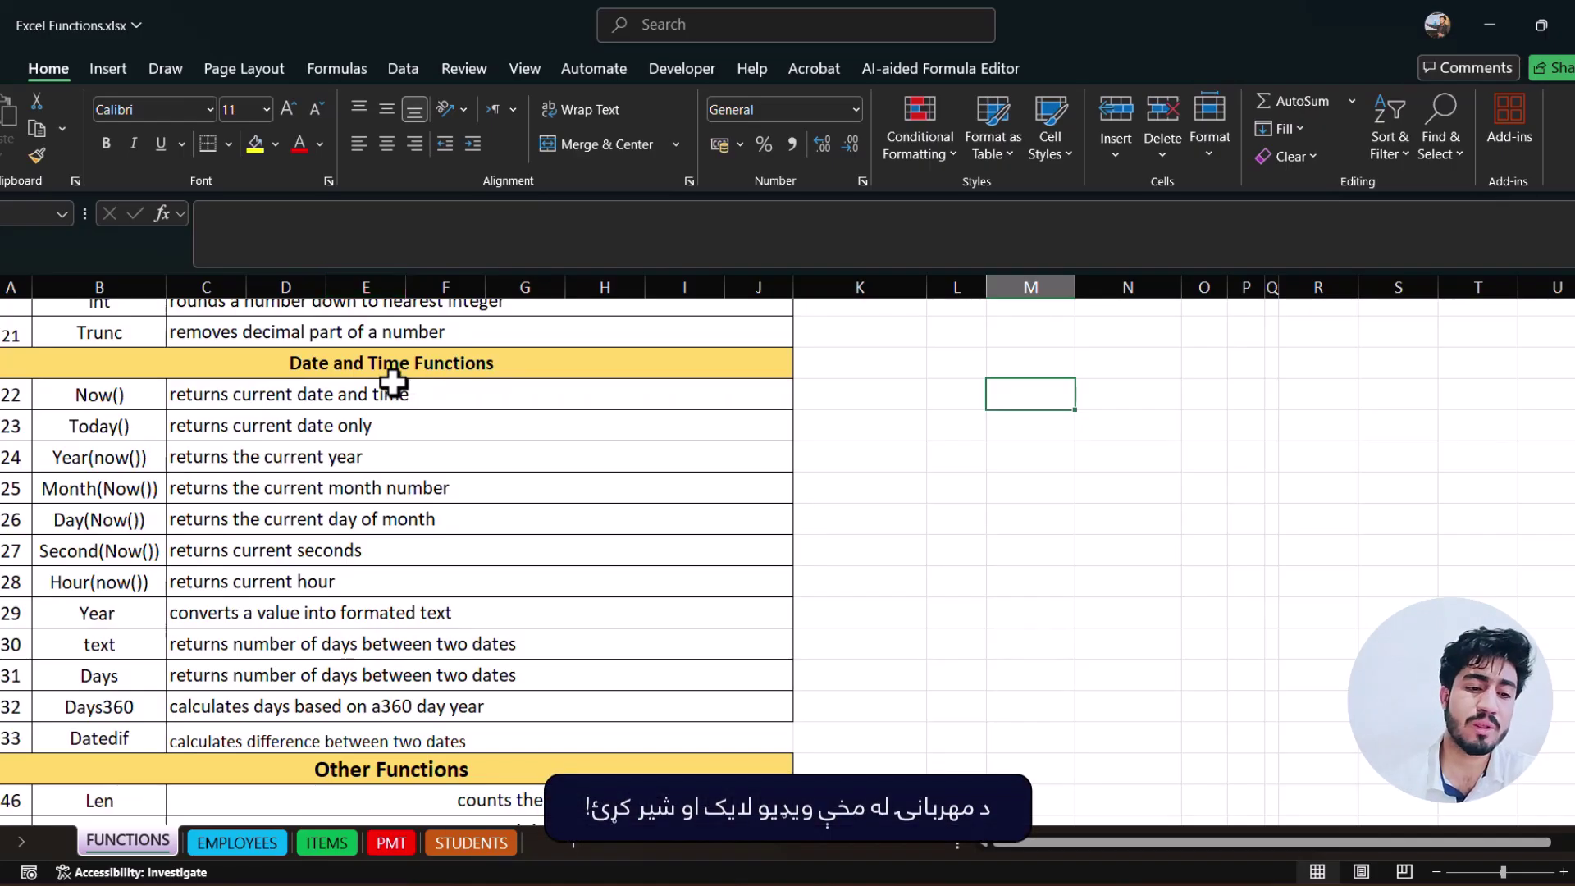
pyautogui.click(135, 399)
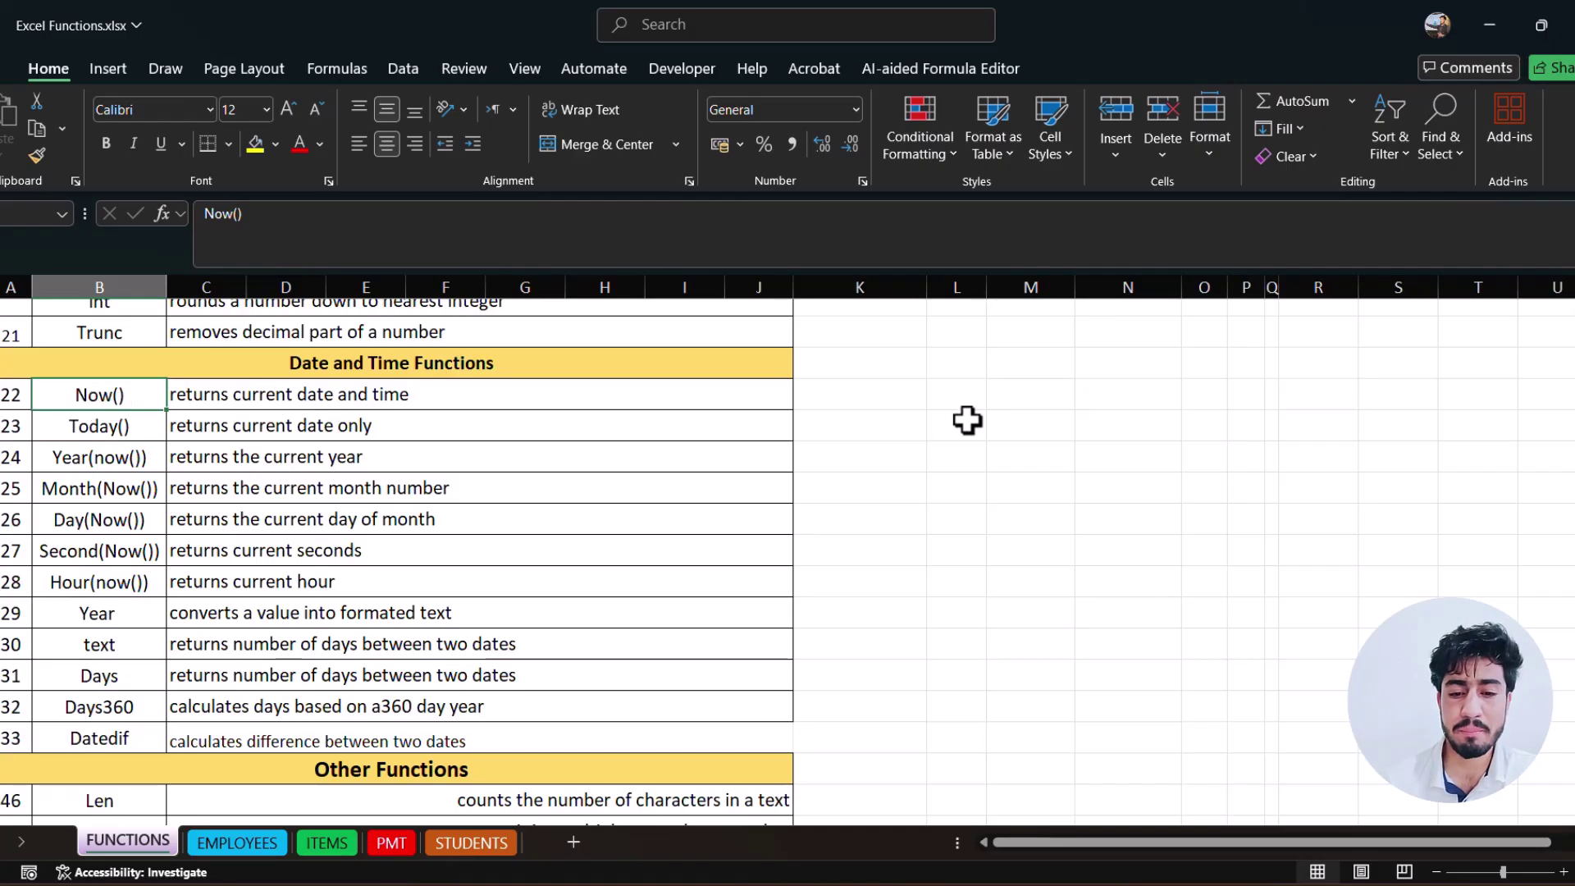
pyautogui.click(1006, 420)
pyautogui.write('=')
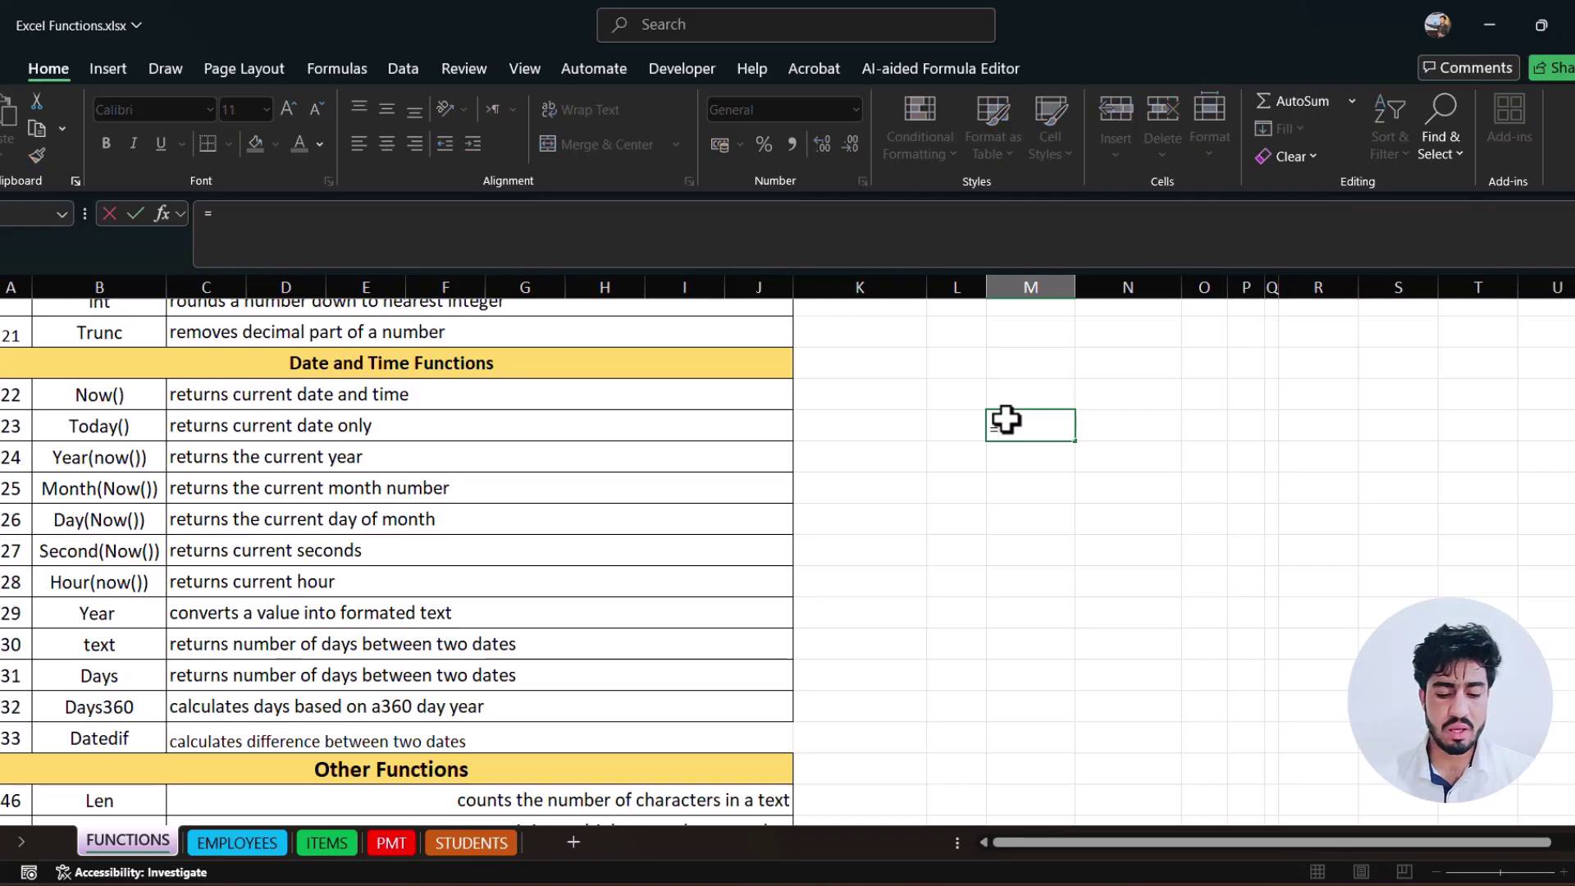
pyautogui.write('now(')
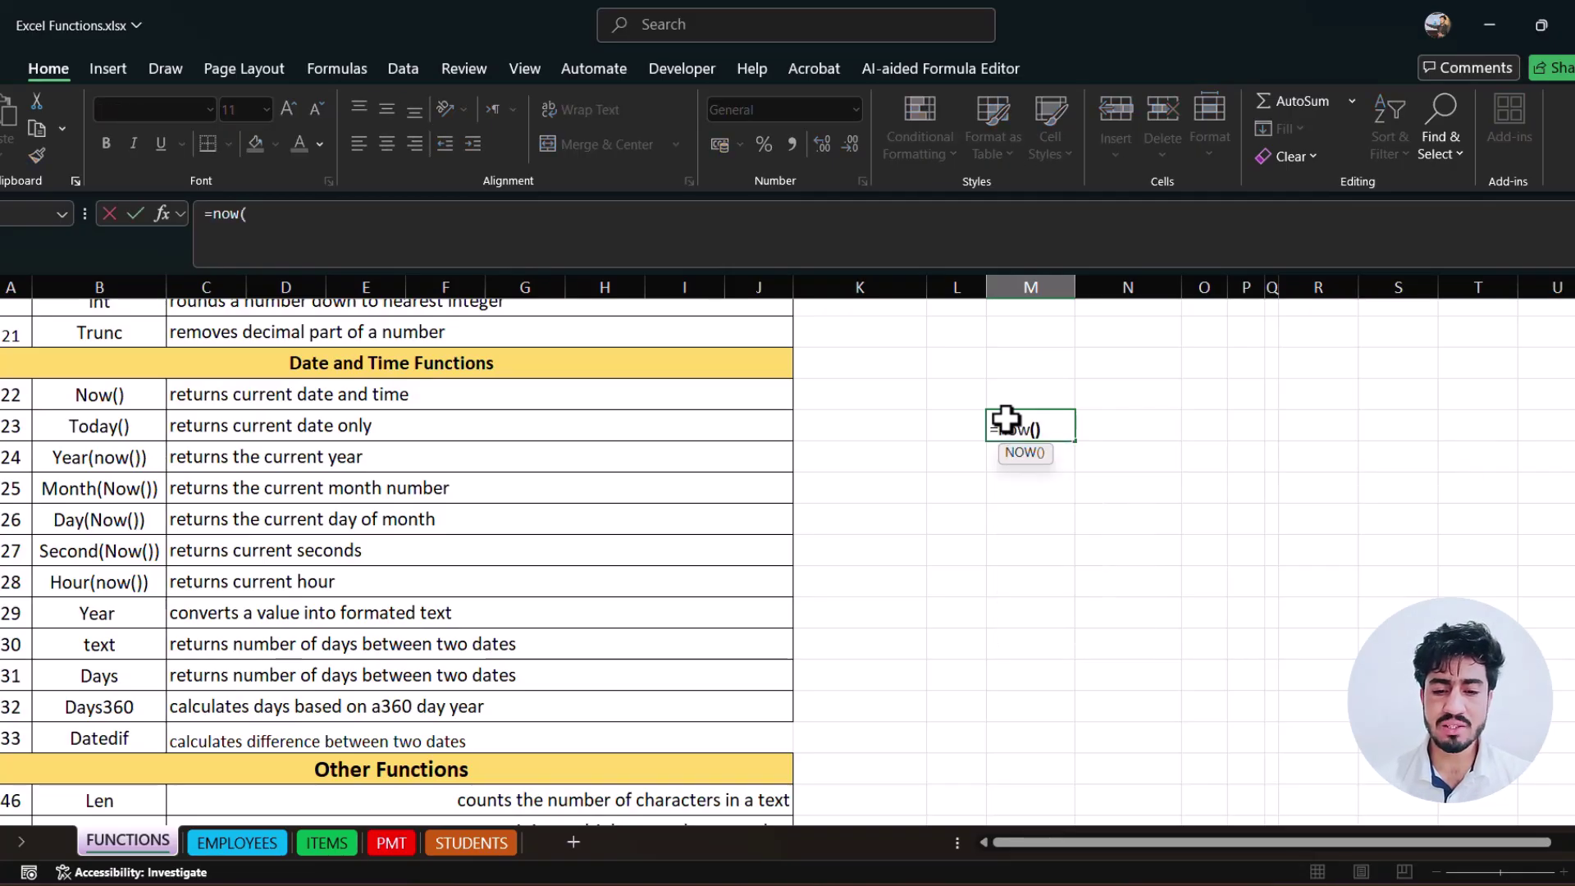
pyautogui.write(')')
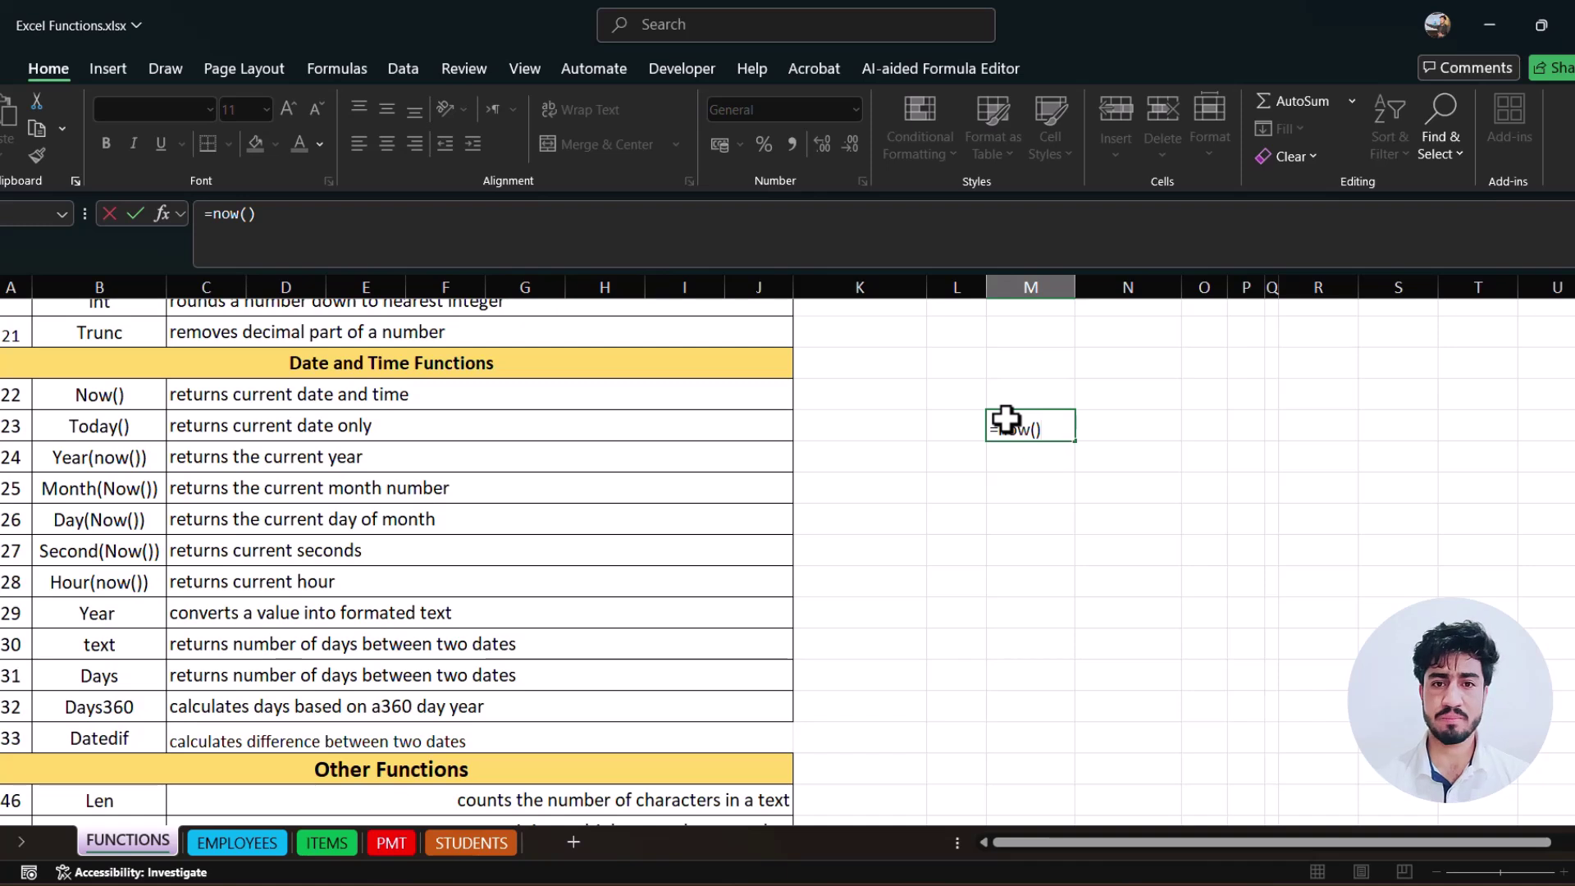
pyautogui.press('Return')
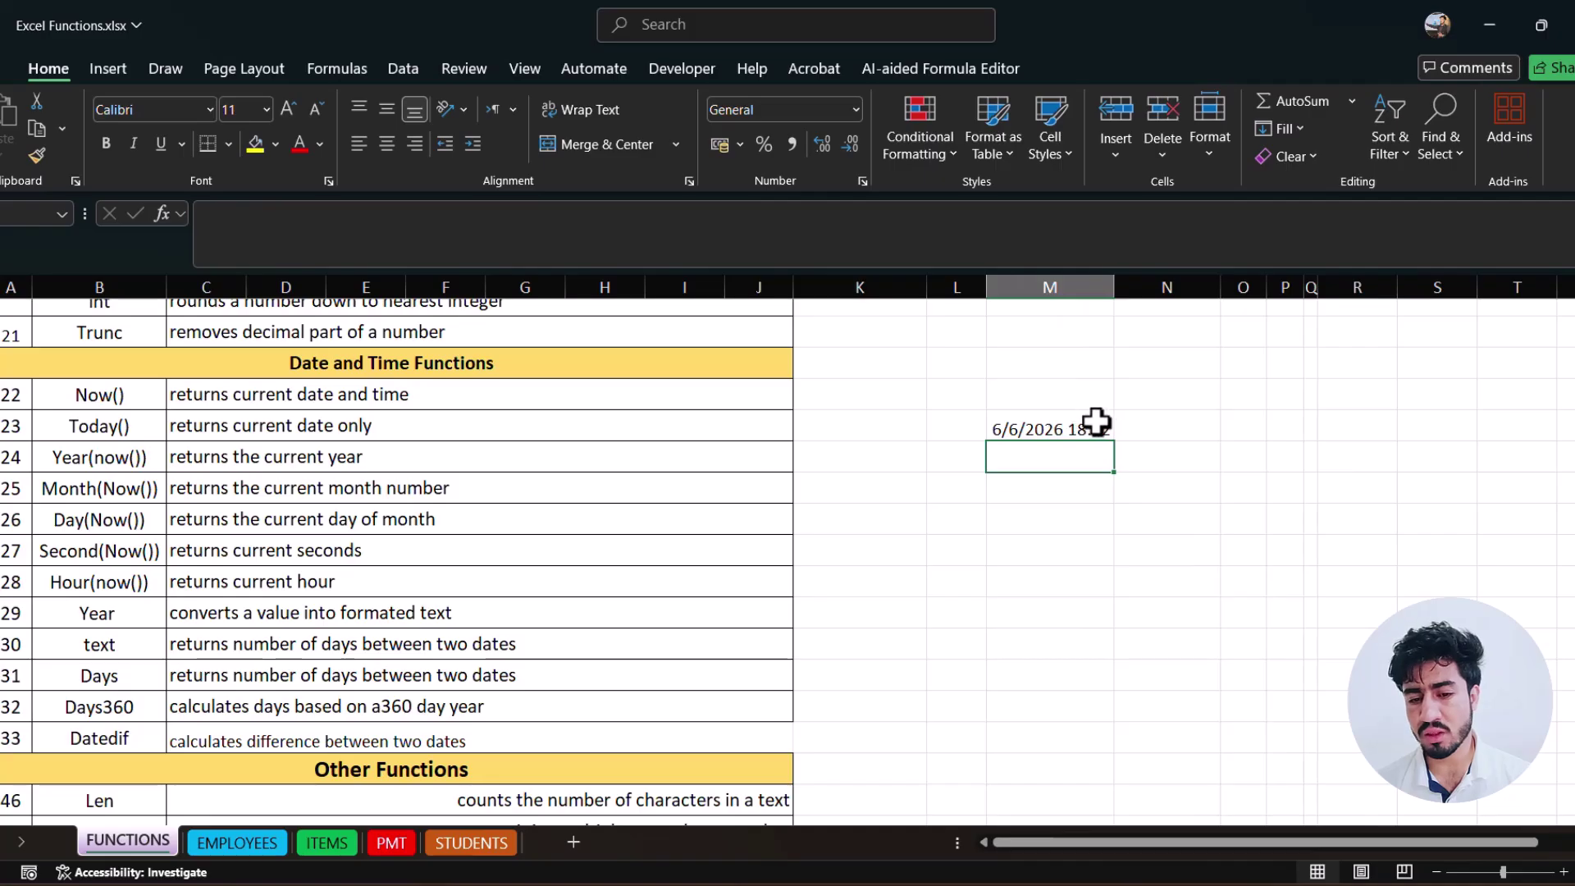
# - Enter =TODAY() in column M directly below the NOW formula and compare the two cells
pyautogui.click(1258, 710)
pyautogui.click(1029, 448)
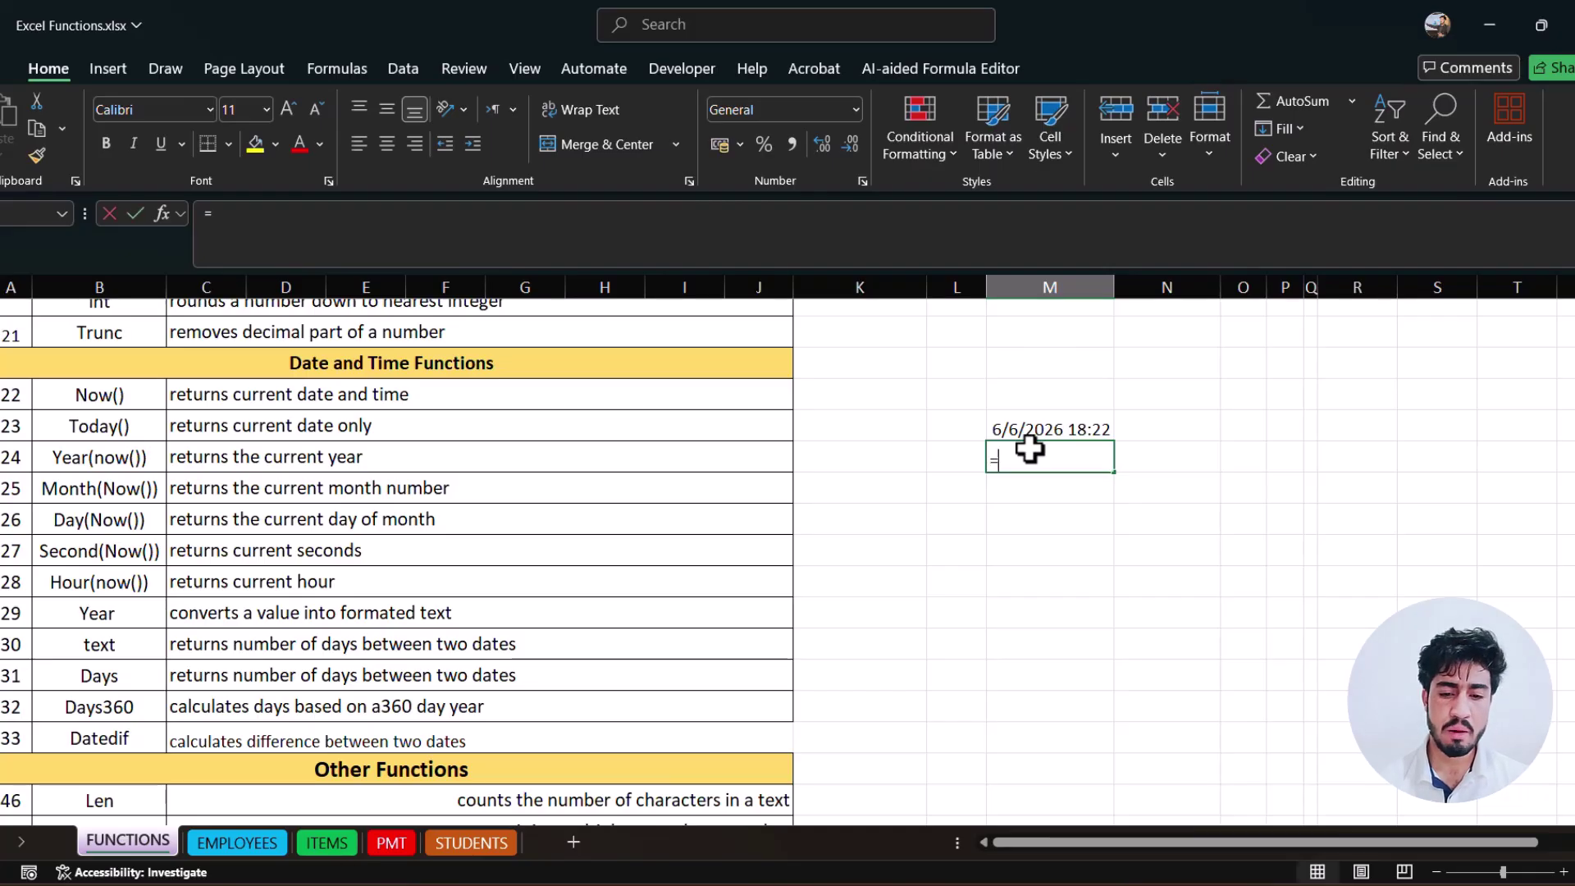
pyautogui.write('=today')
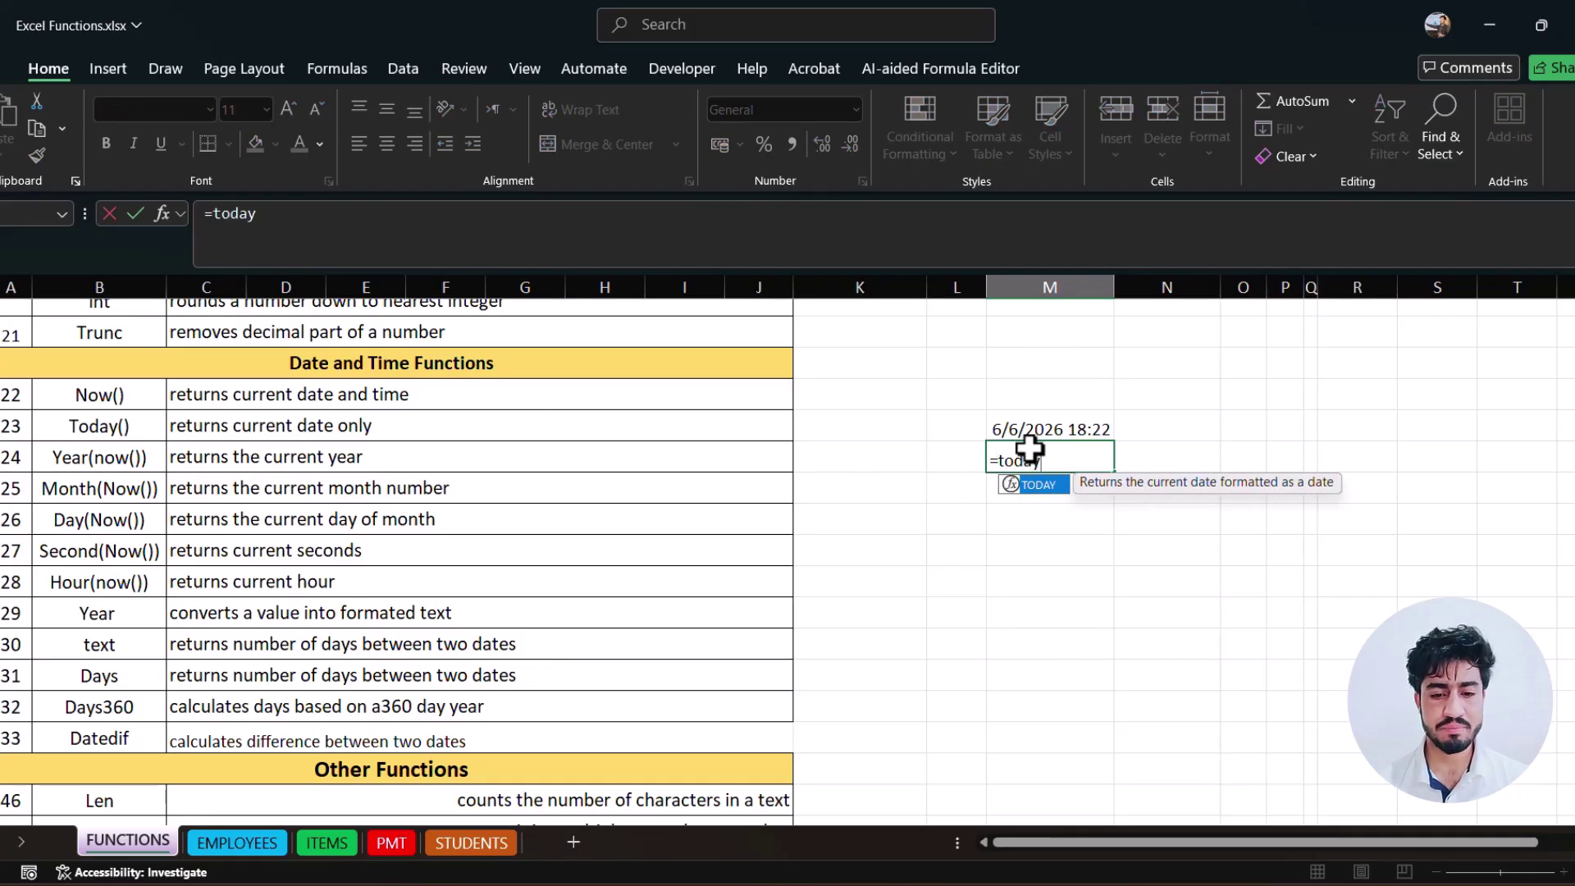
pyautogui.write('()')
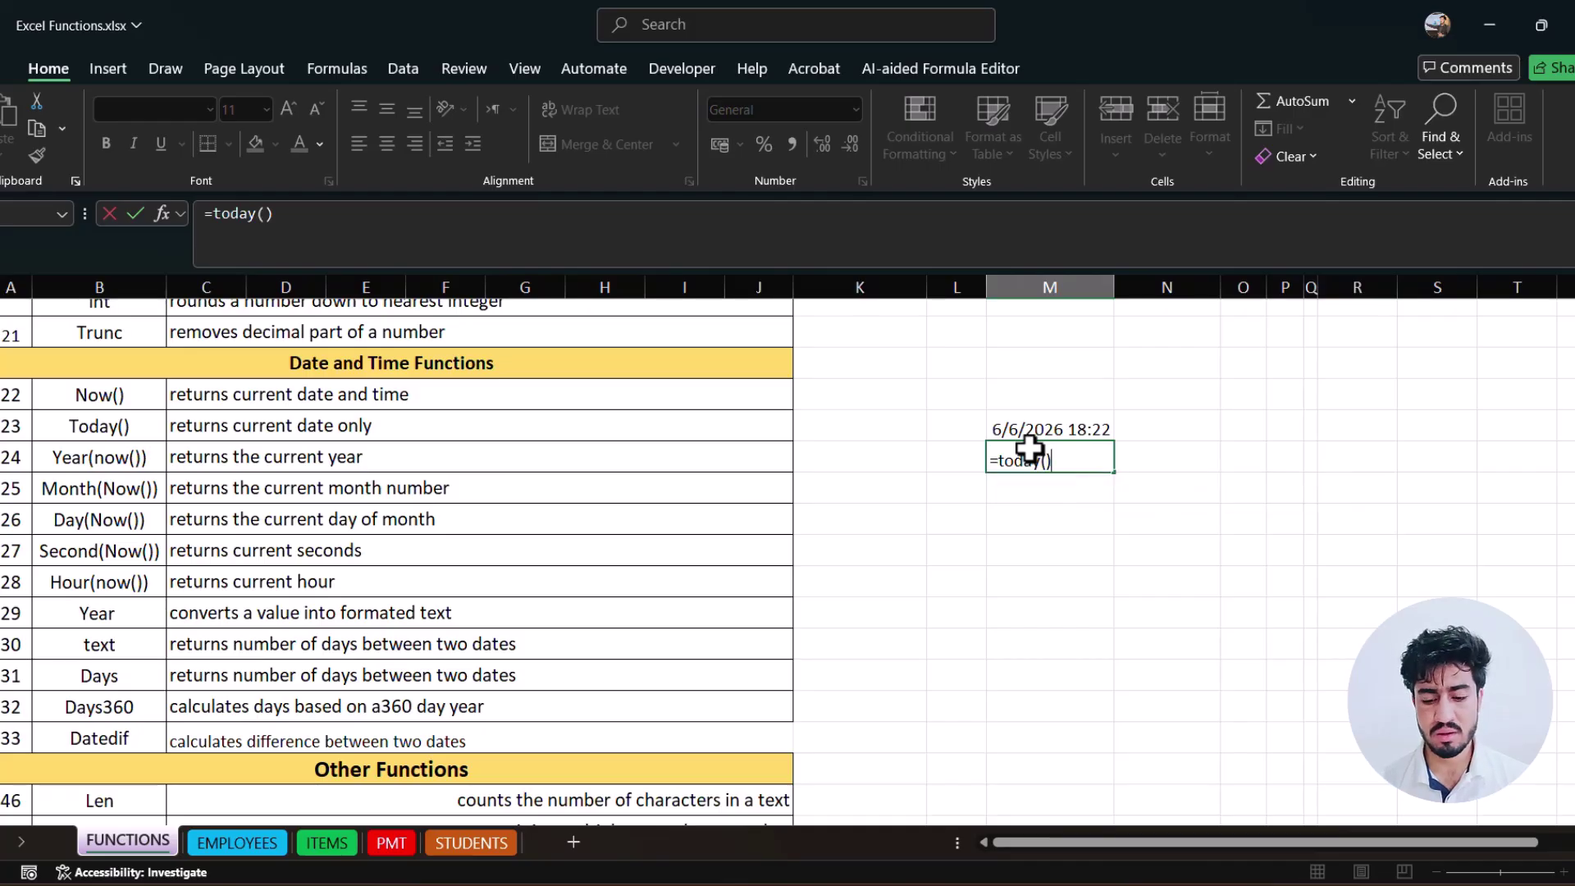
pyautogui.press('Return')
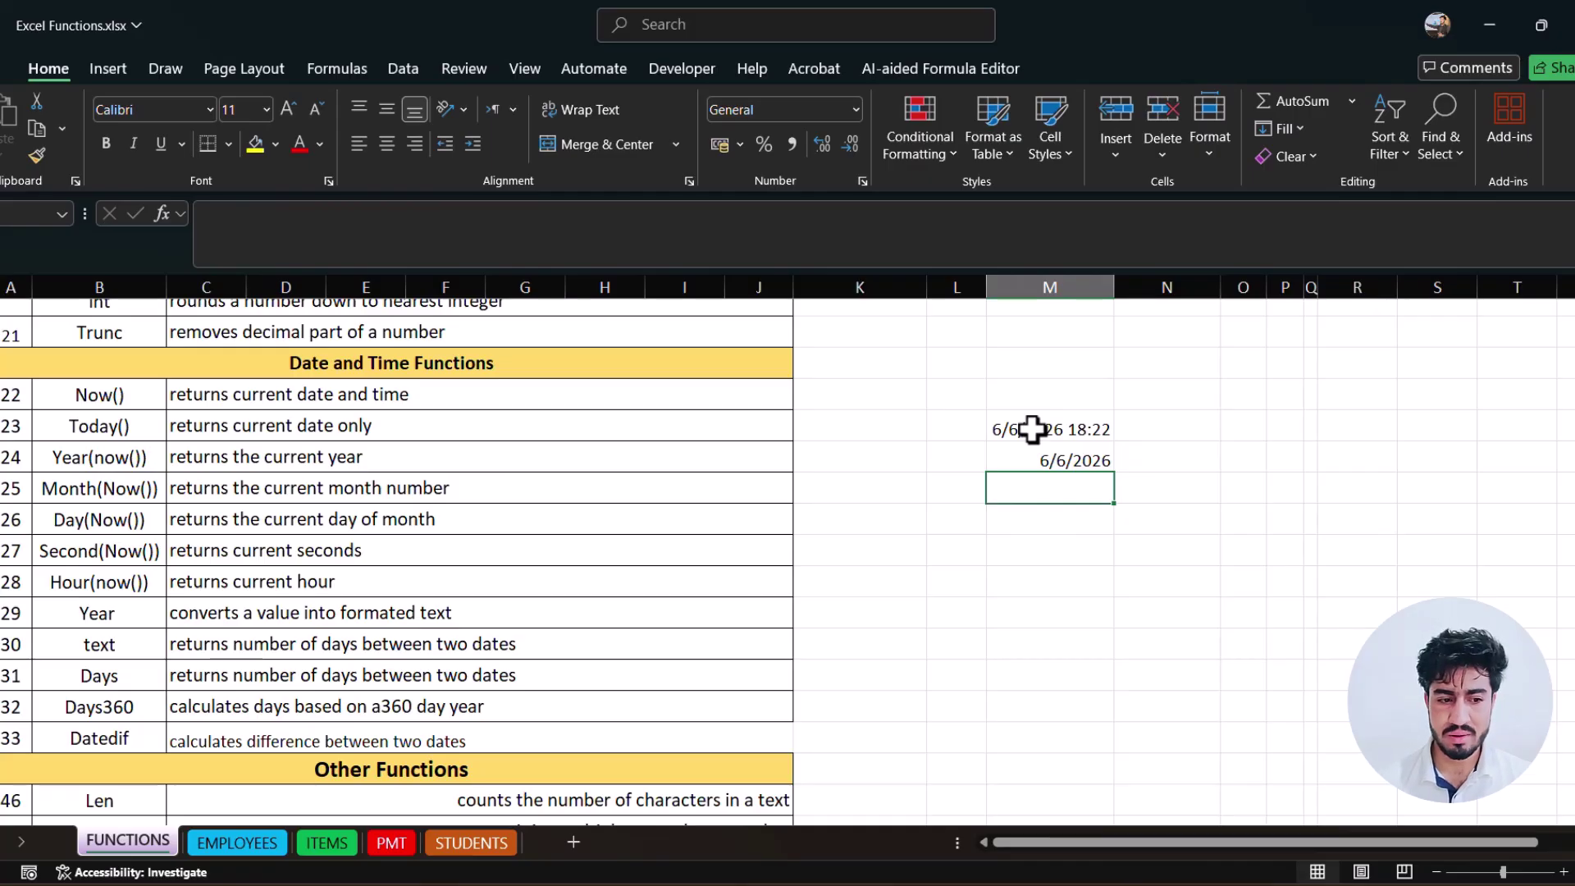
pyautogui.click(1076, 464)
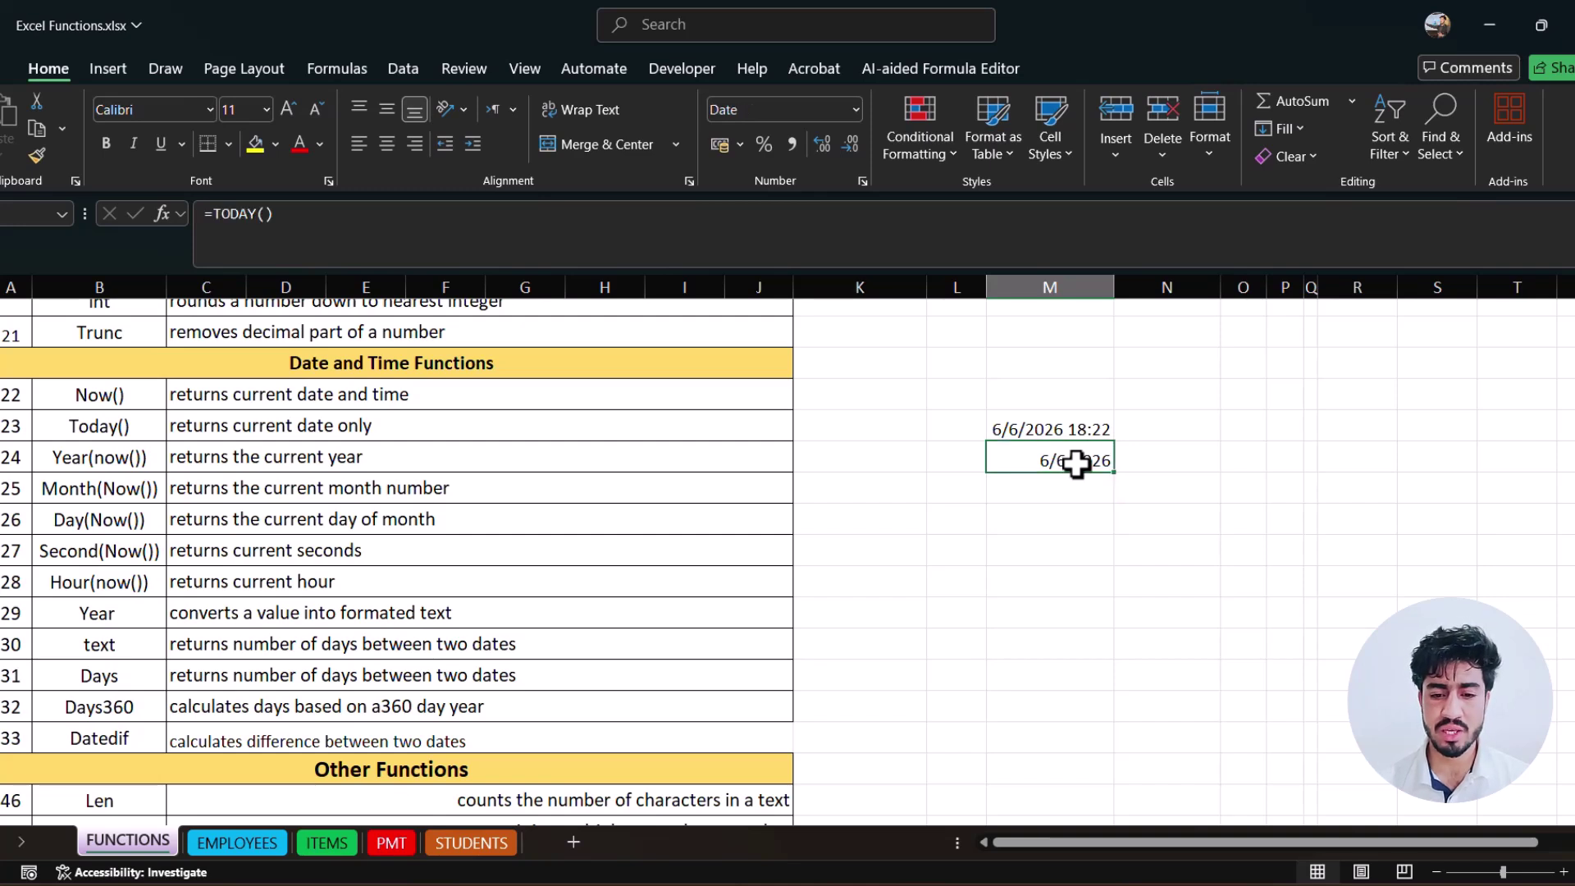
pyautogui.click(1054, 434)
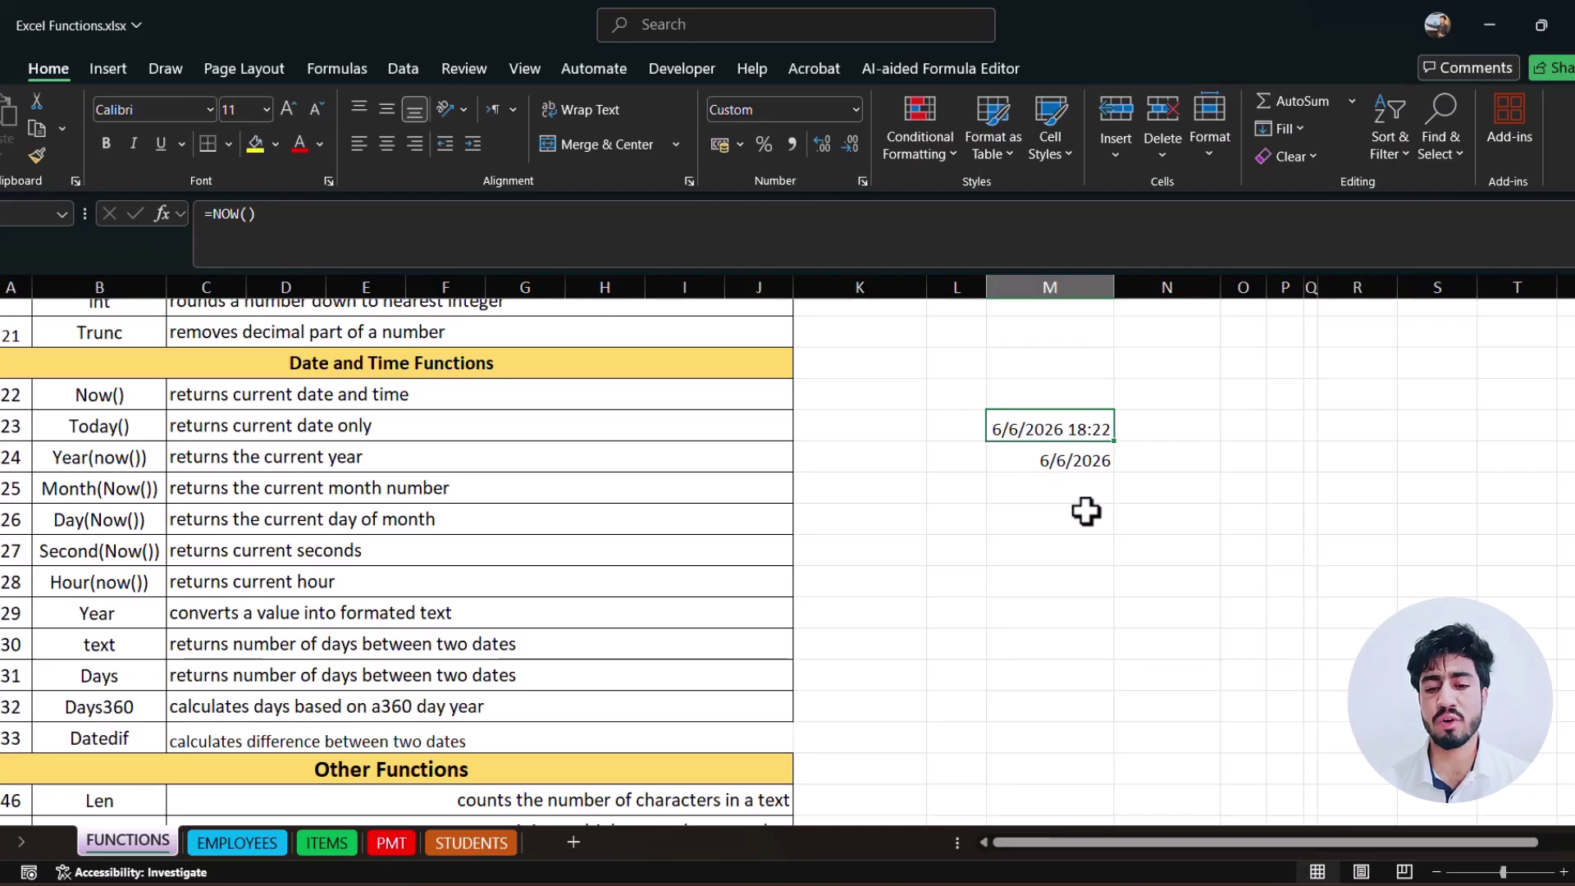
pyautogui.click(1064, 497)
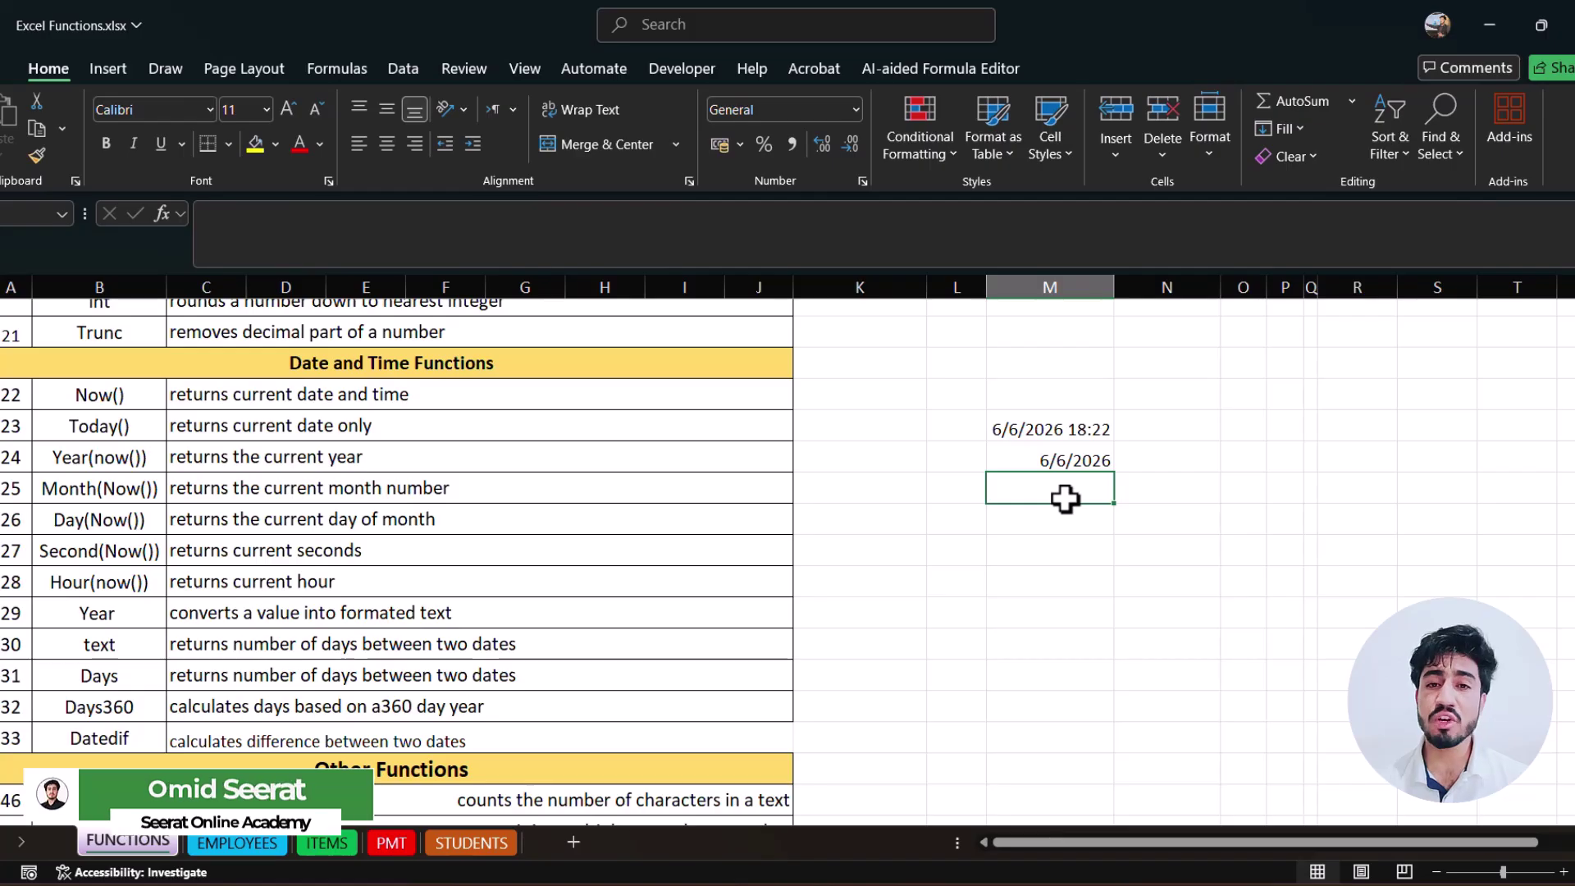
pyautogui.click(1079, 423)
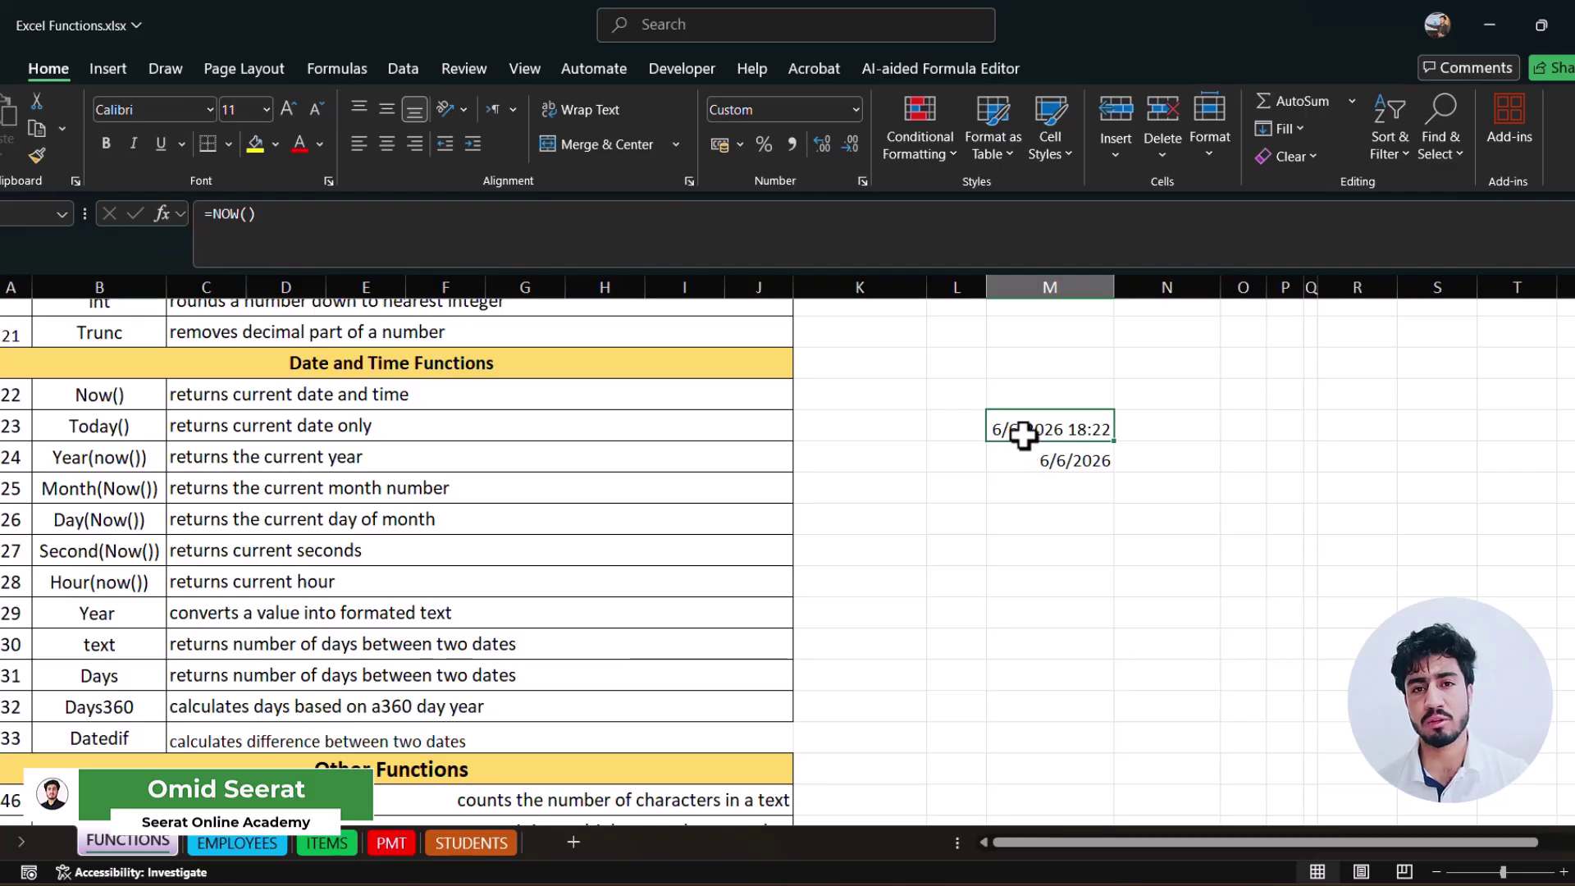
# - Enter =YEAR(NOW()) in column M directly below the TODAY formula and check the cell
pyautogui.click(1041, 492)
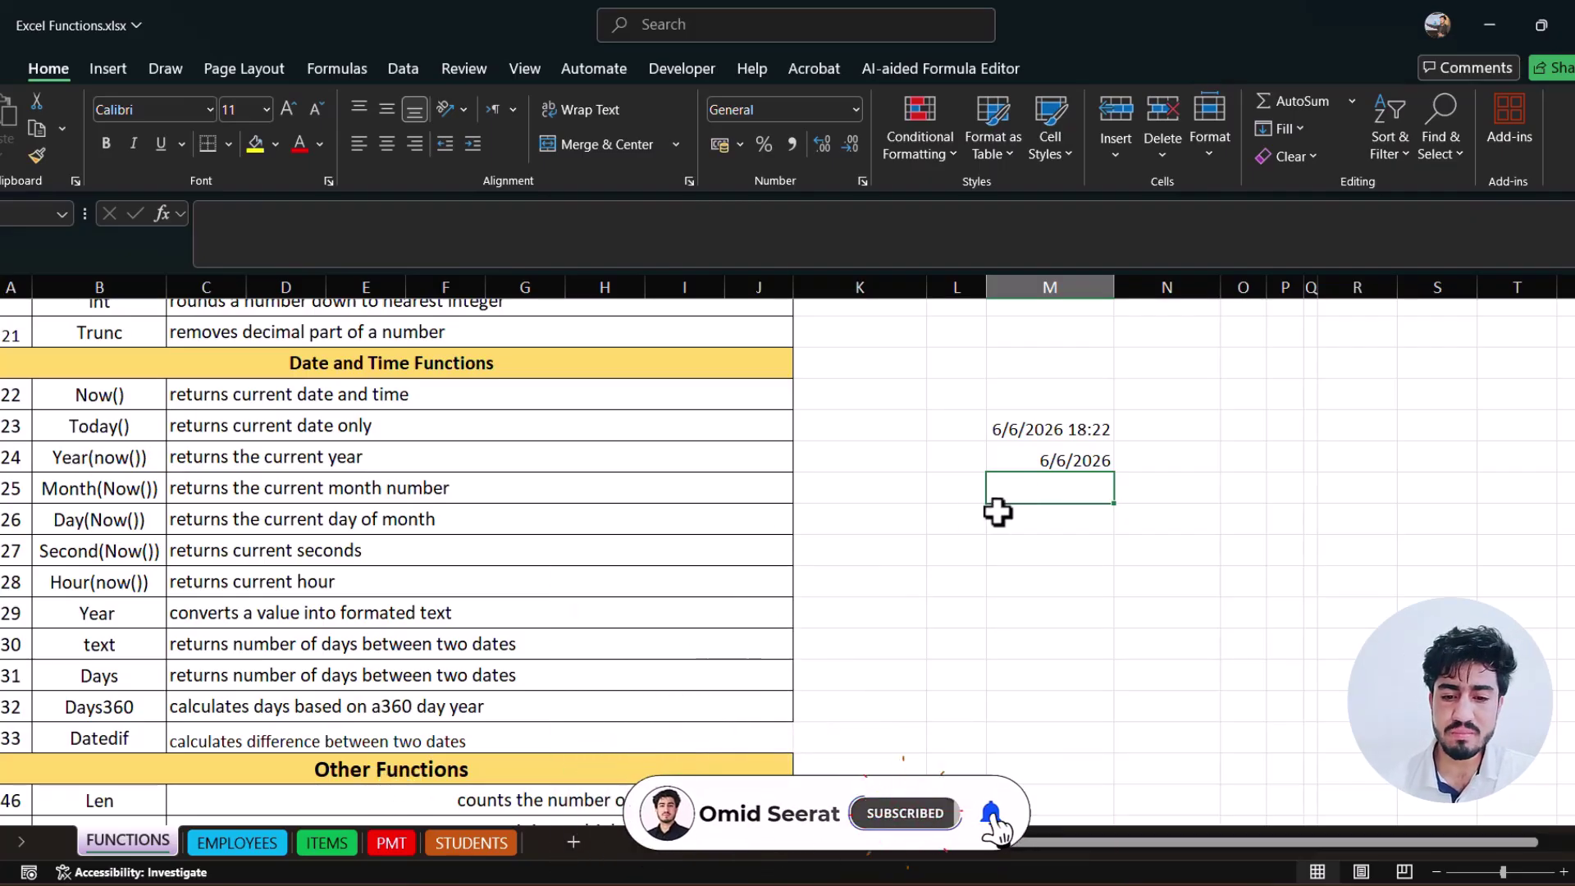
pyautogui.write('=')
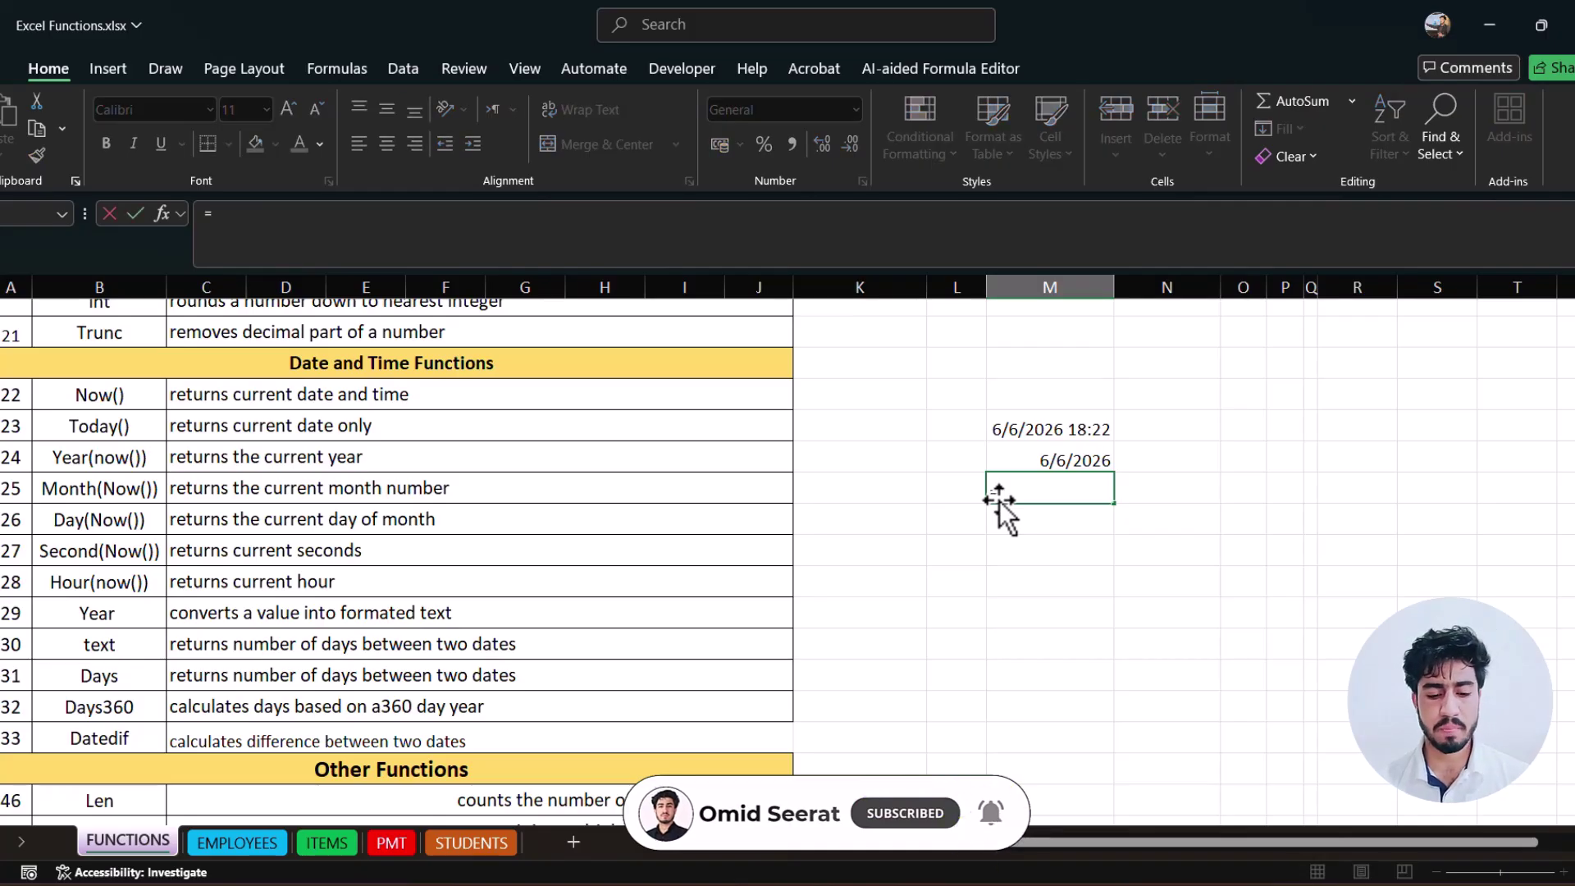
pyautogui.write('year')
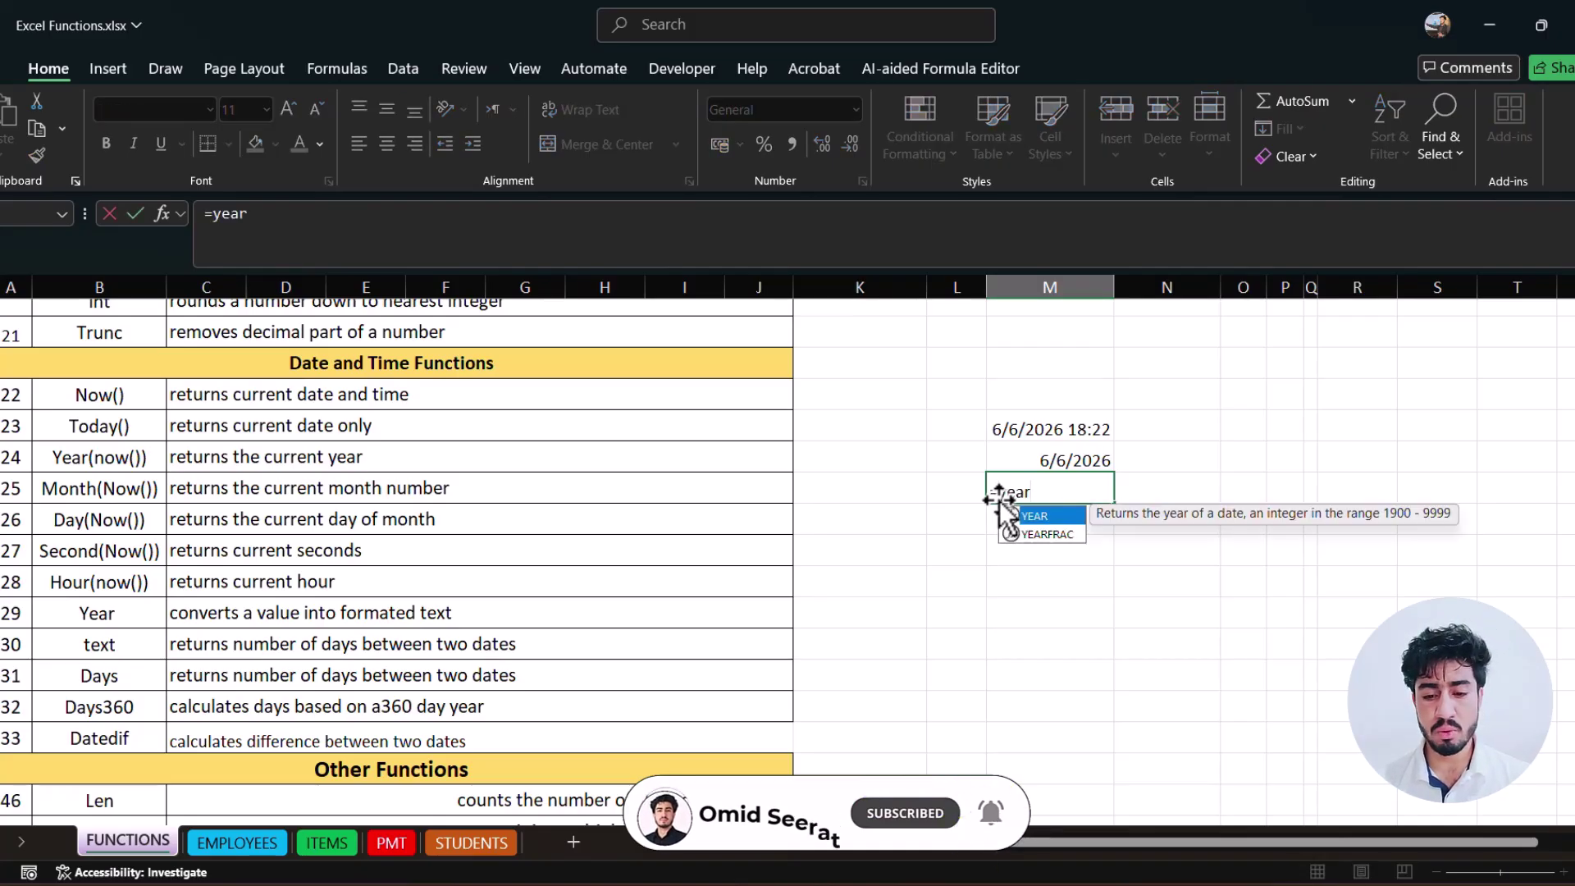
pyautogui.write('(now')
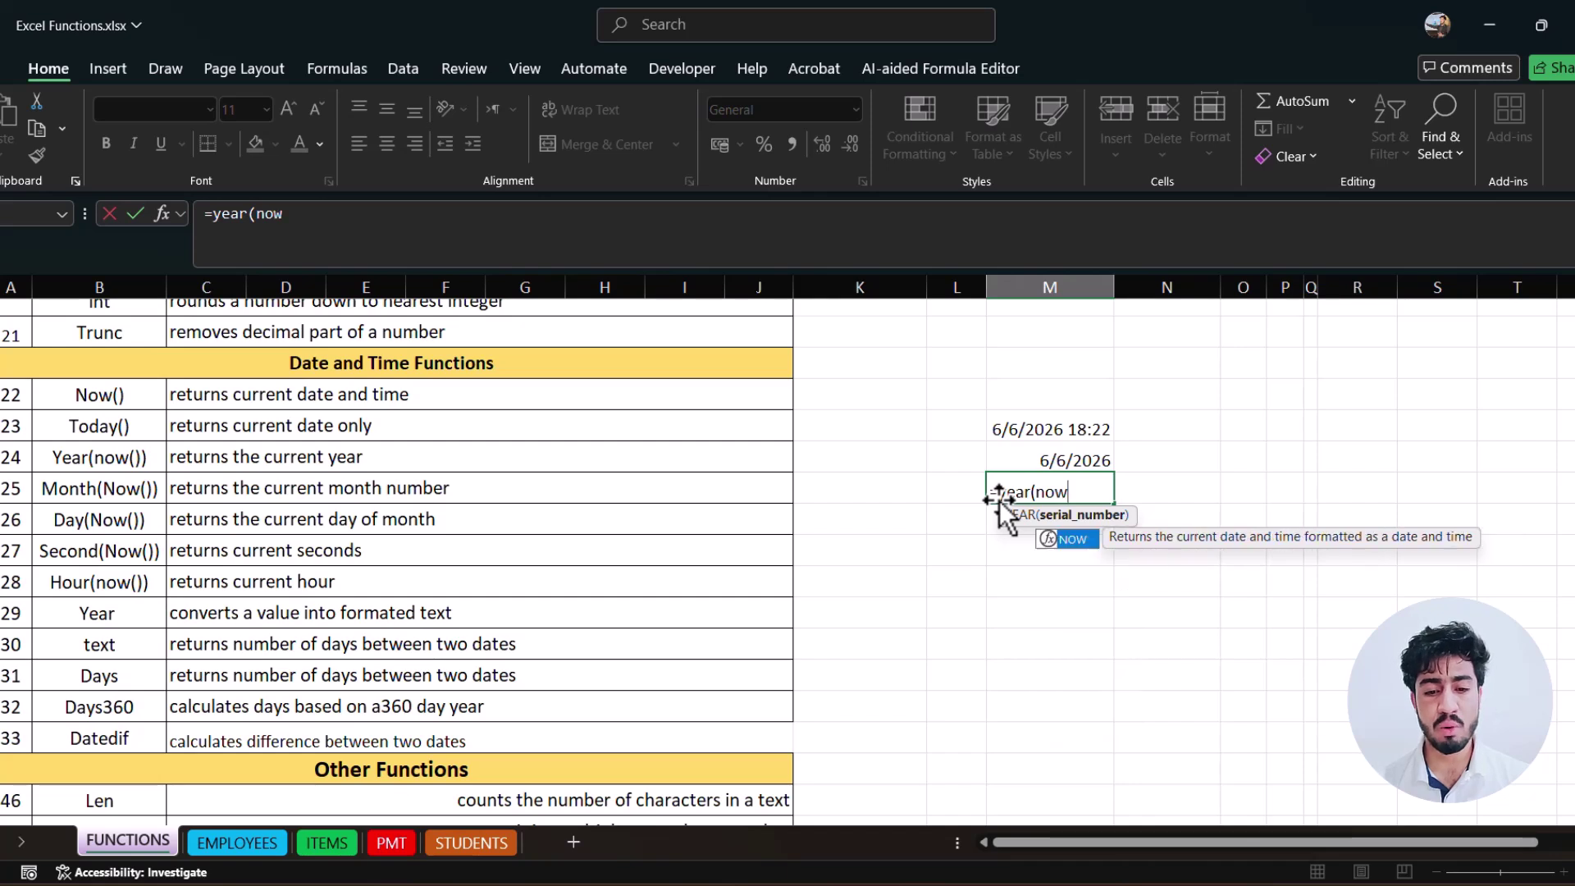
pyautogui.write('(')
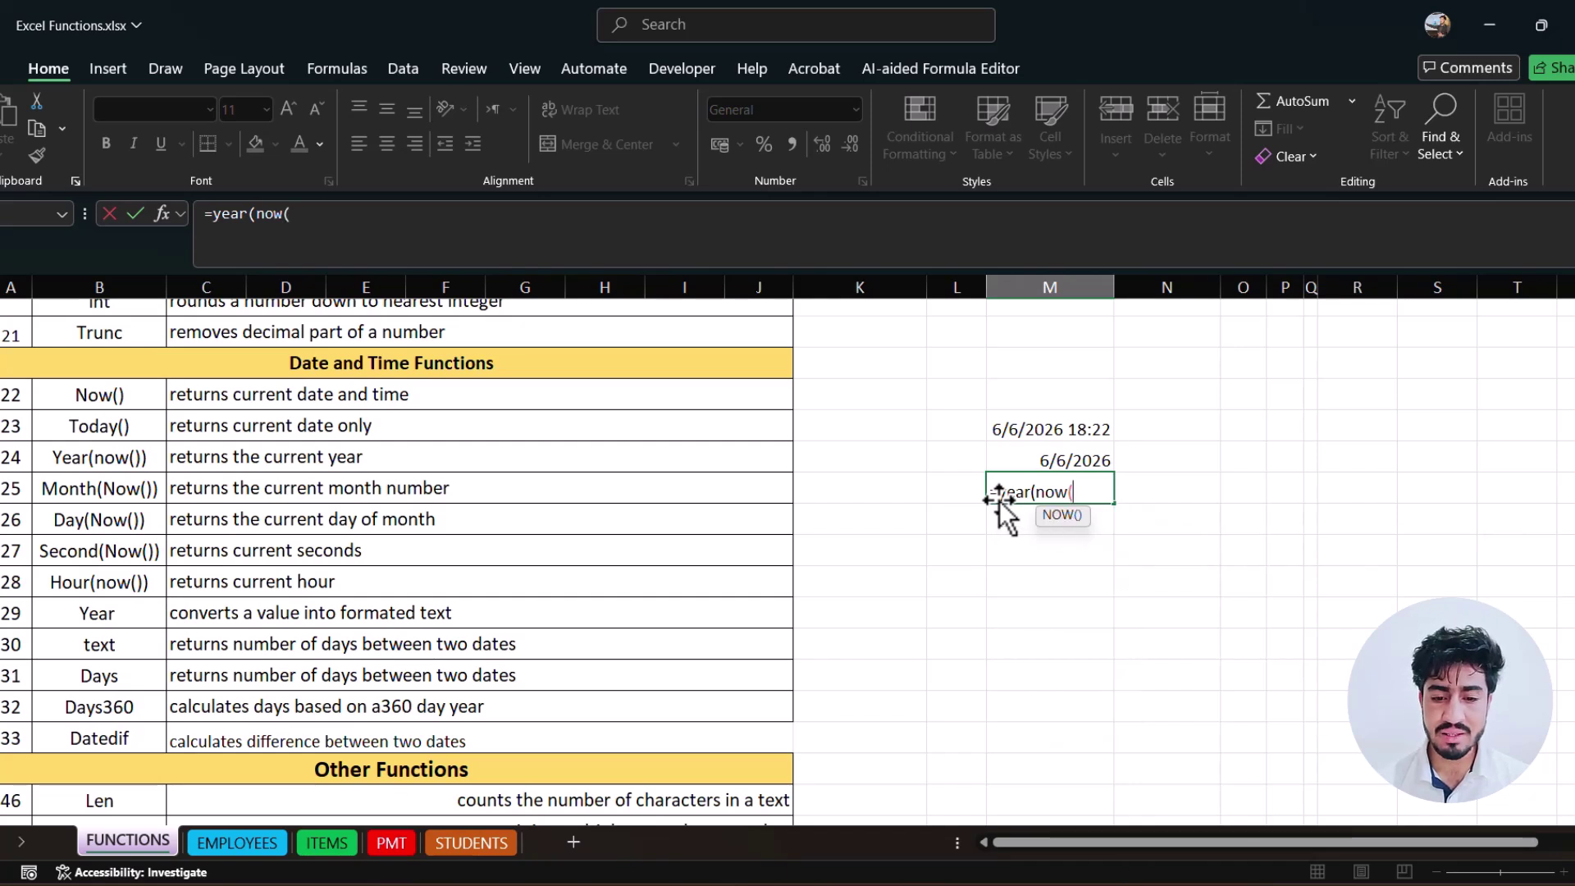
pyautogui.write(')')
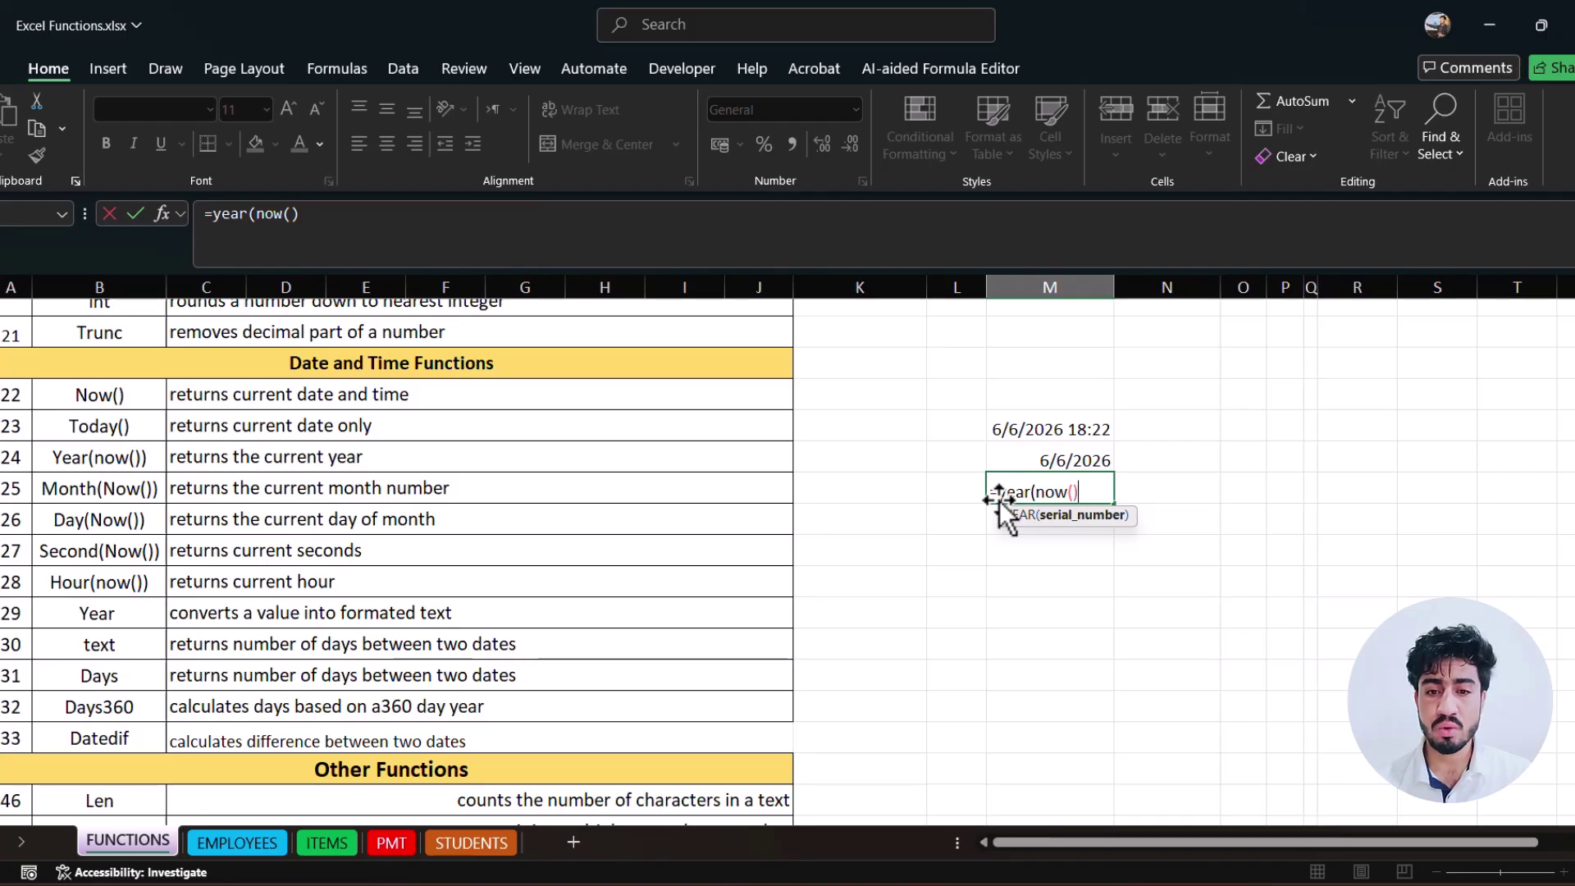
pyautogui.write(')')
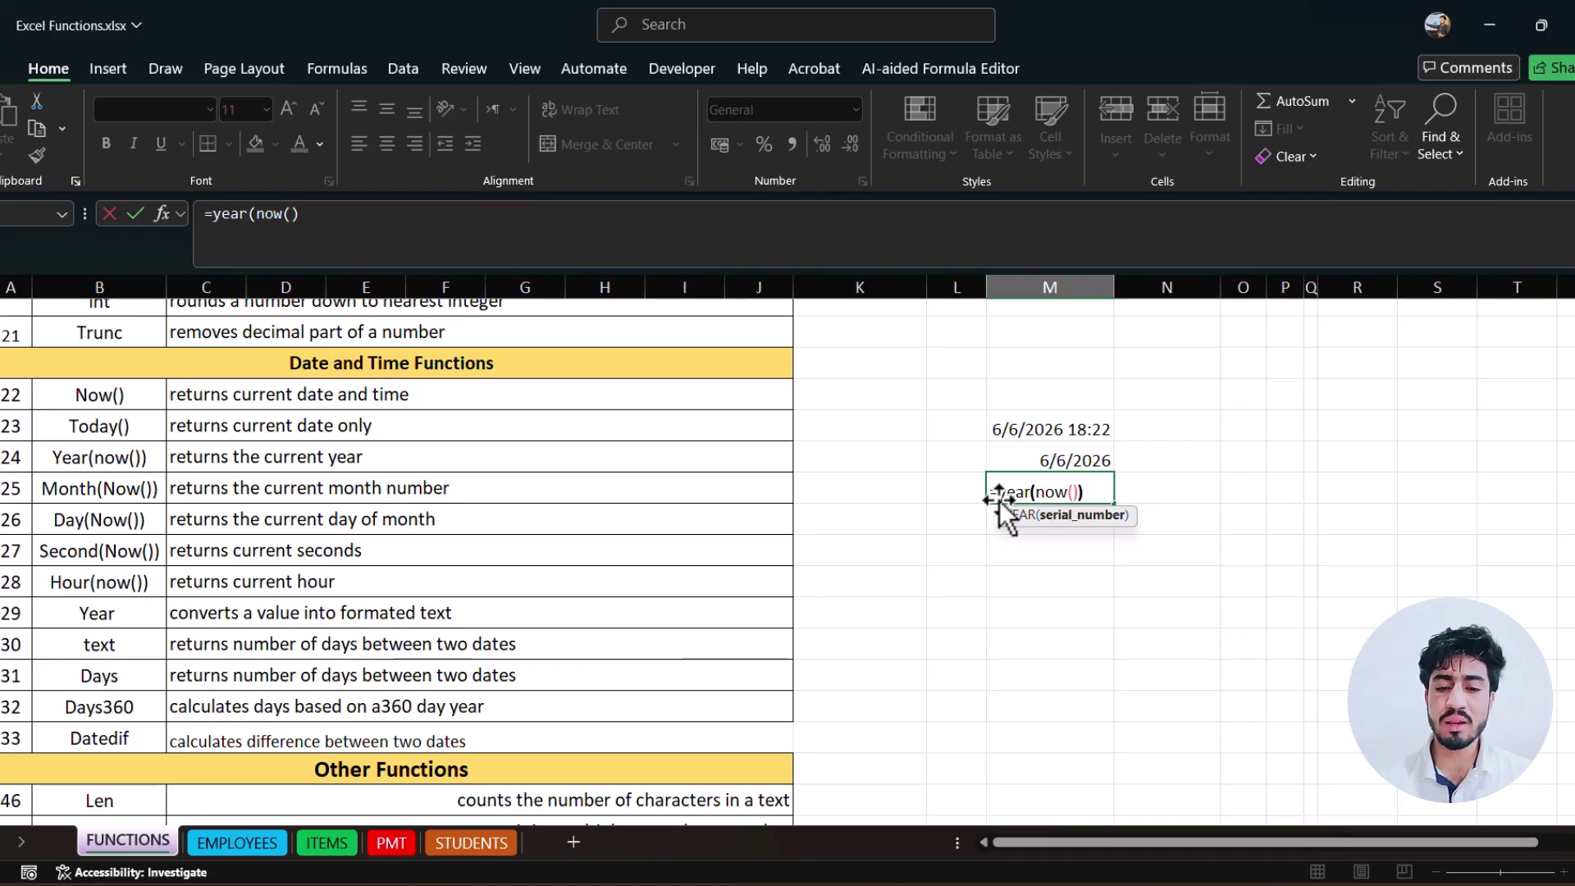
pyautogui.write(')')
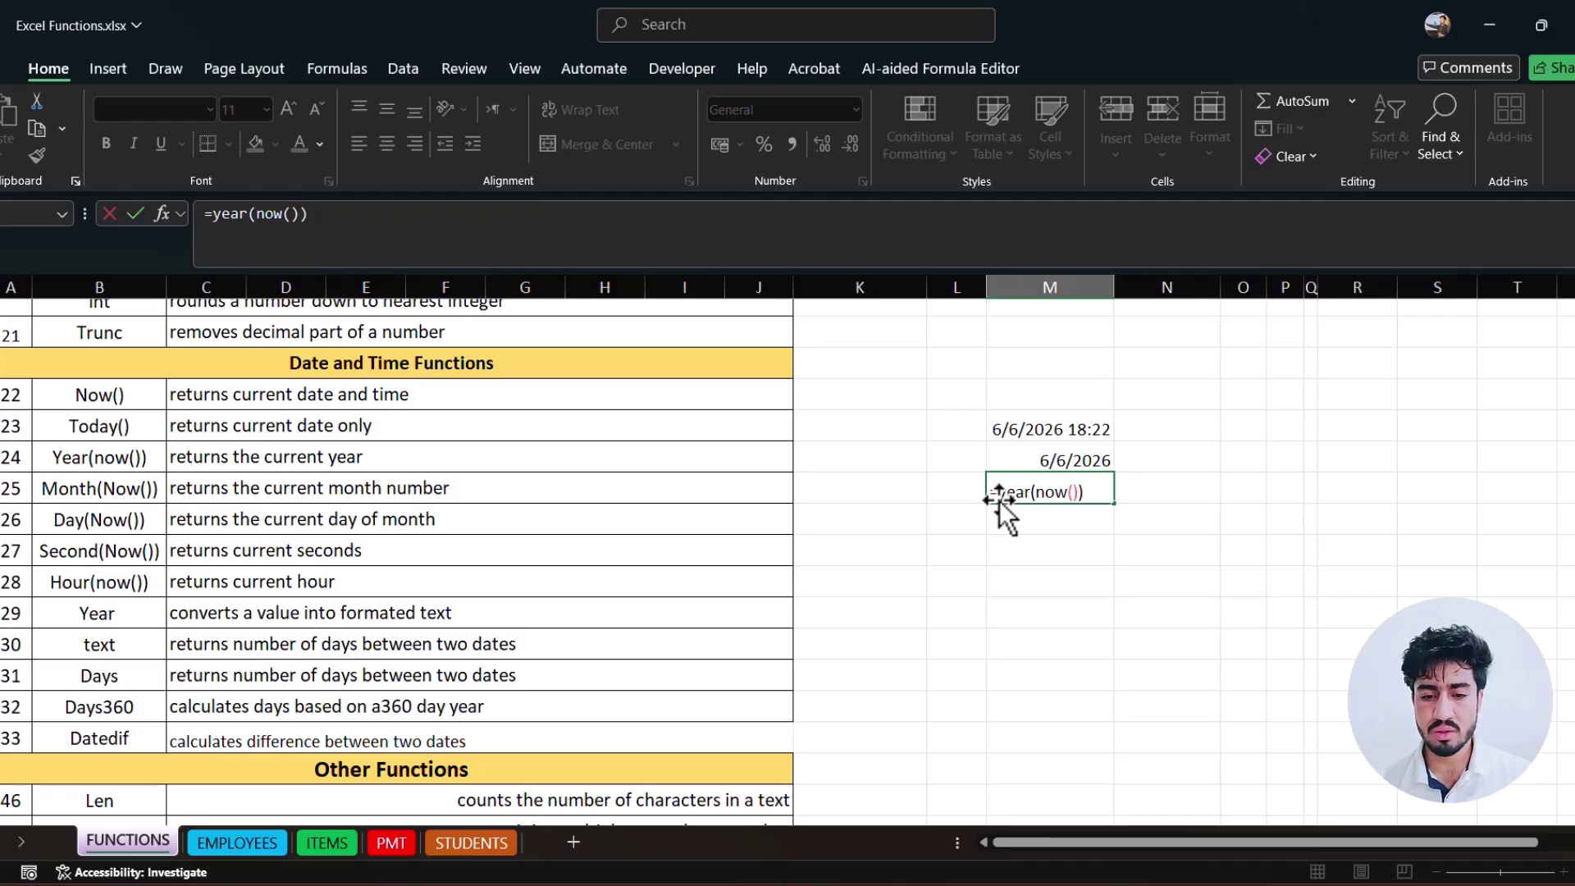
pyautogui.press('Return')
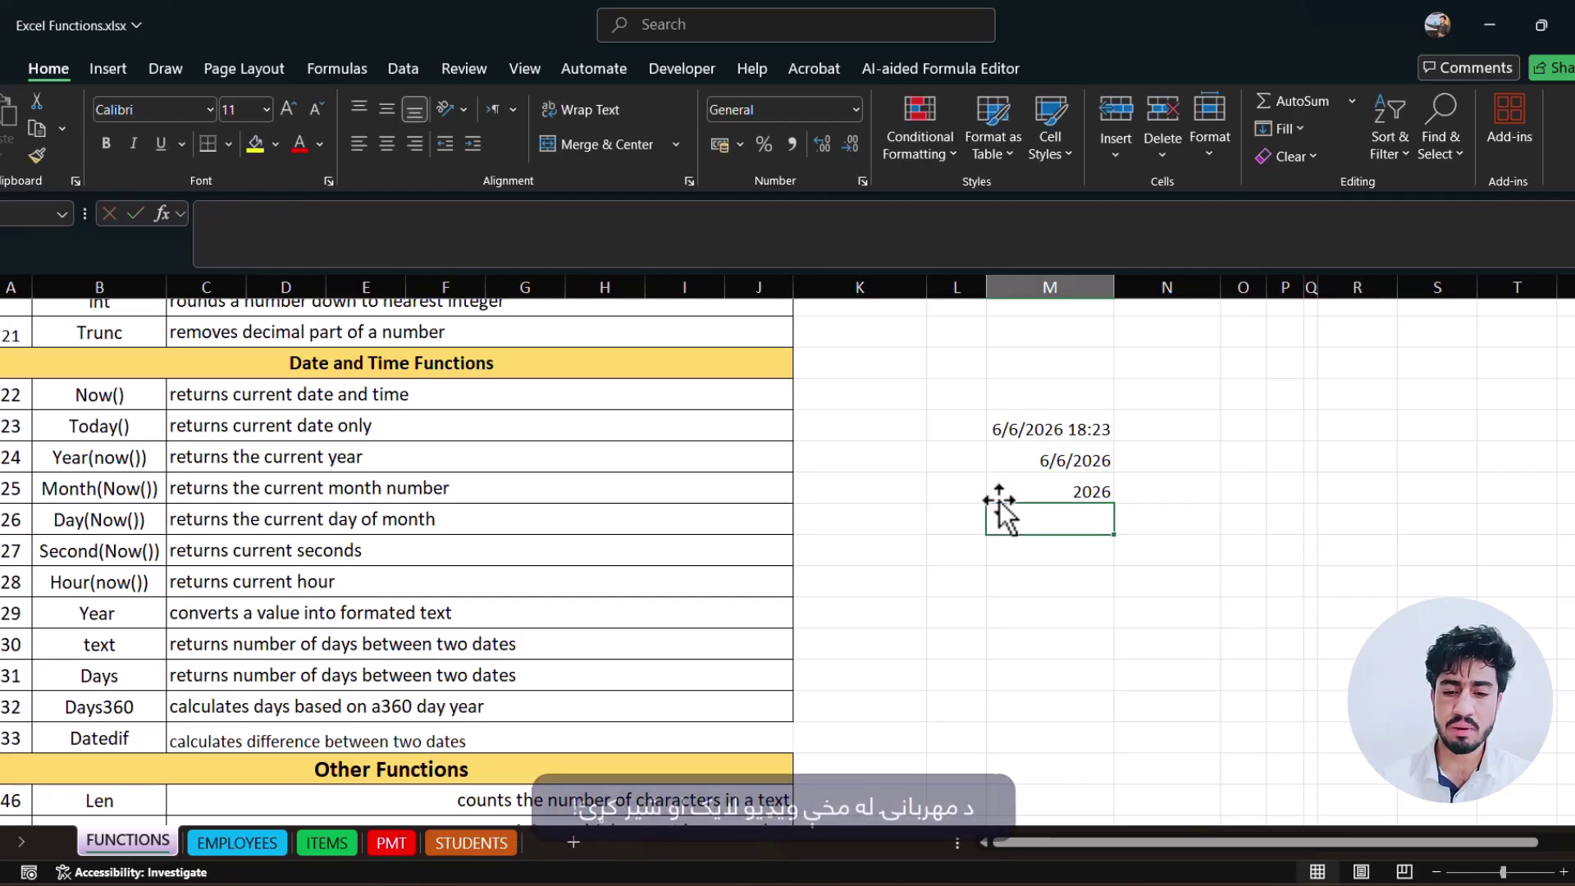
pyautogui.click(1061, 479)
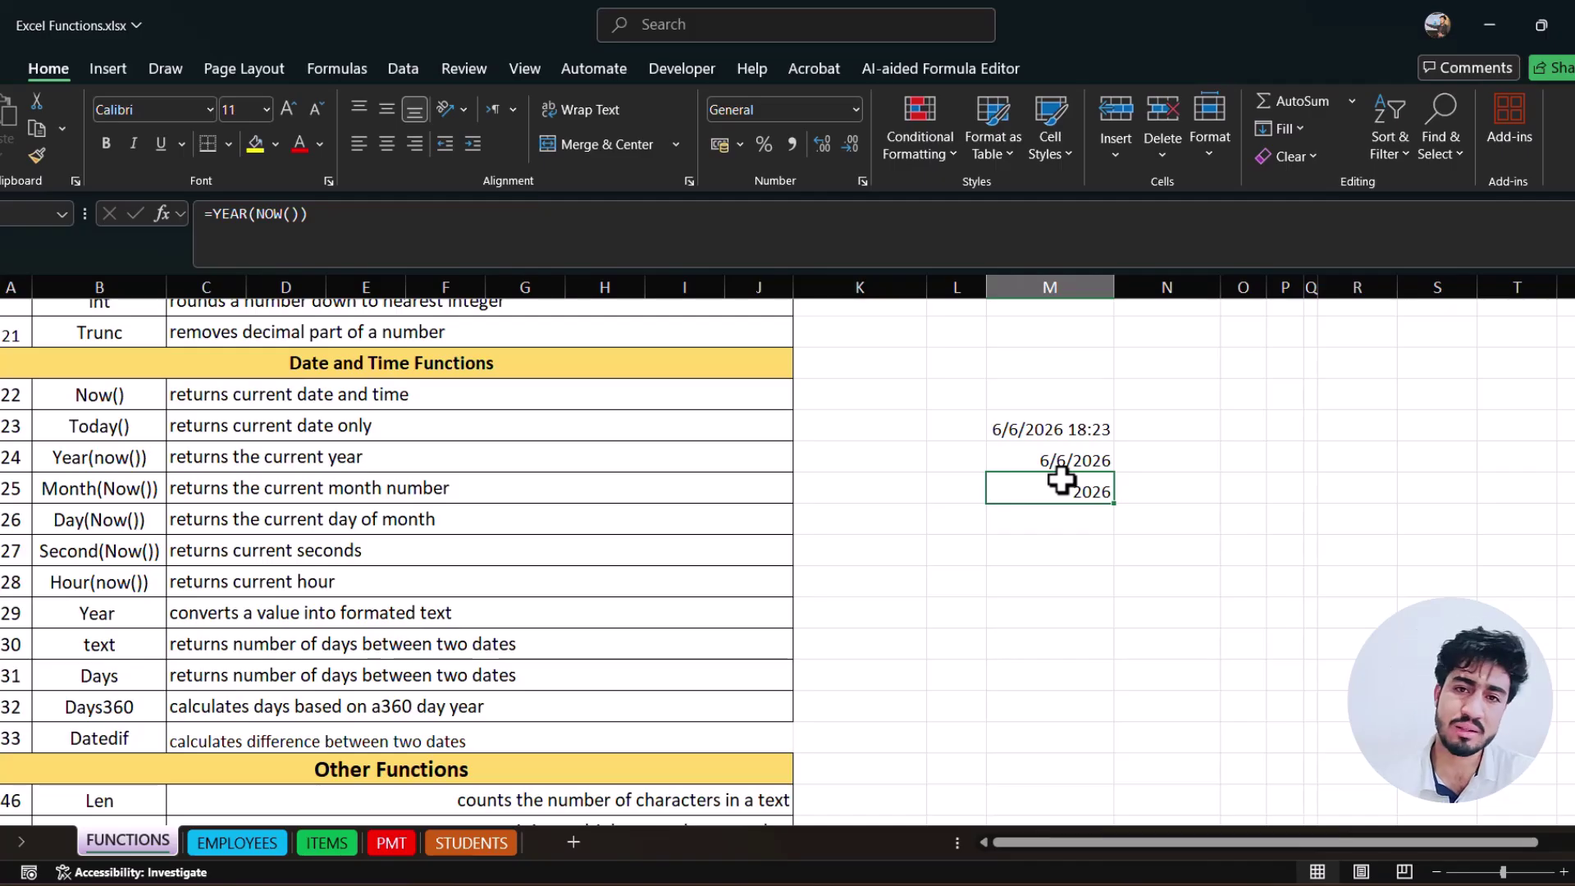
# - Enter =MONTH(NOW()) in column M directly below the YEAR formula
pyautogui.click(1105, 518)
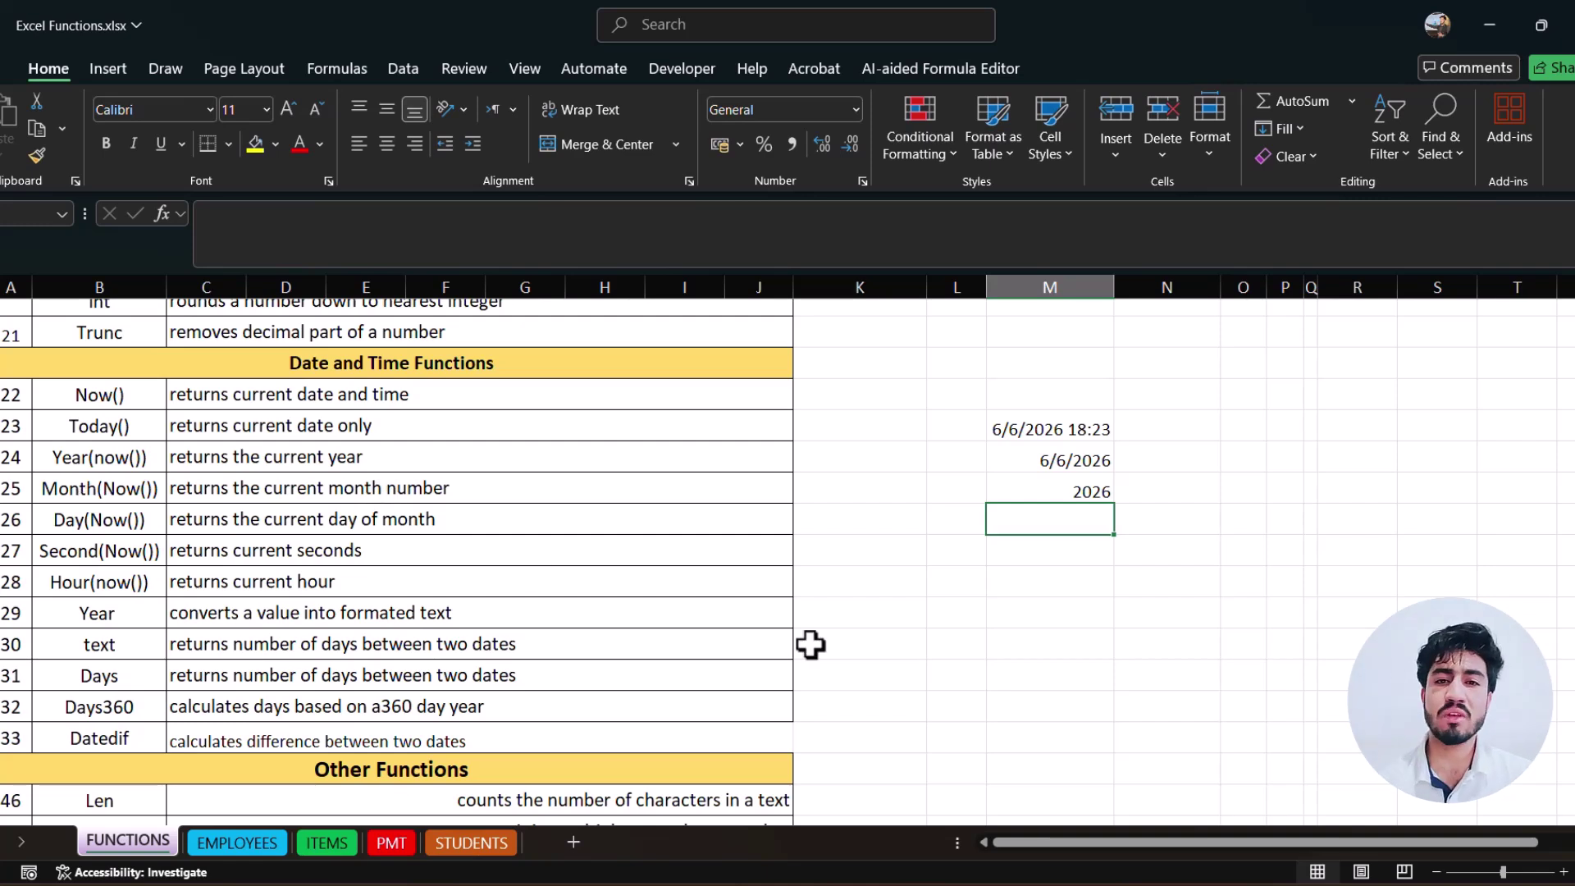
pyautogui.write('=')
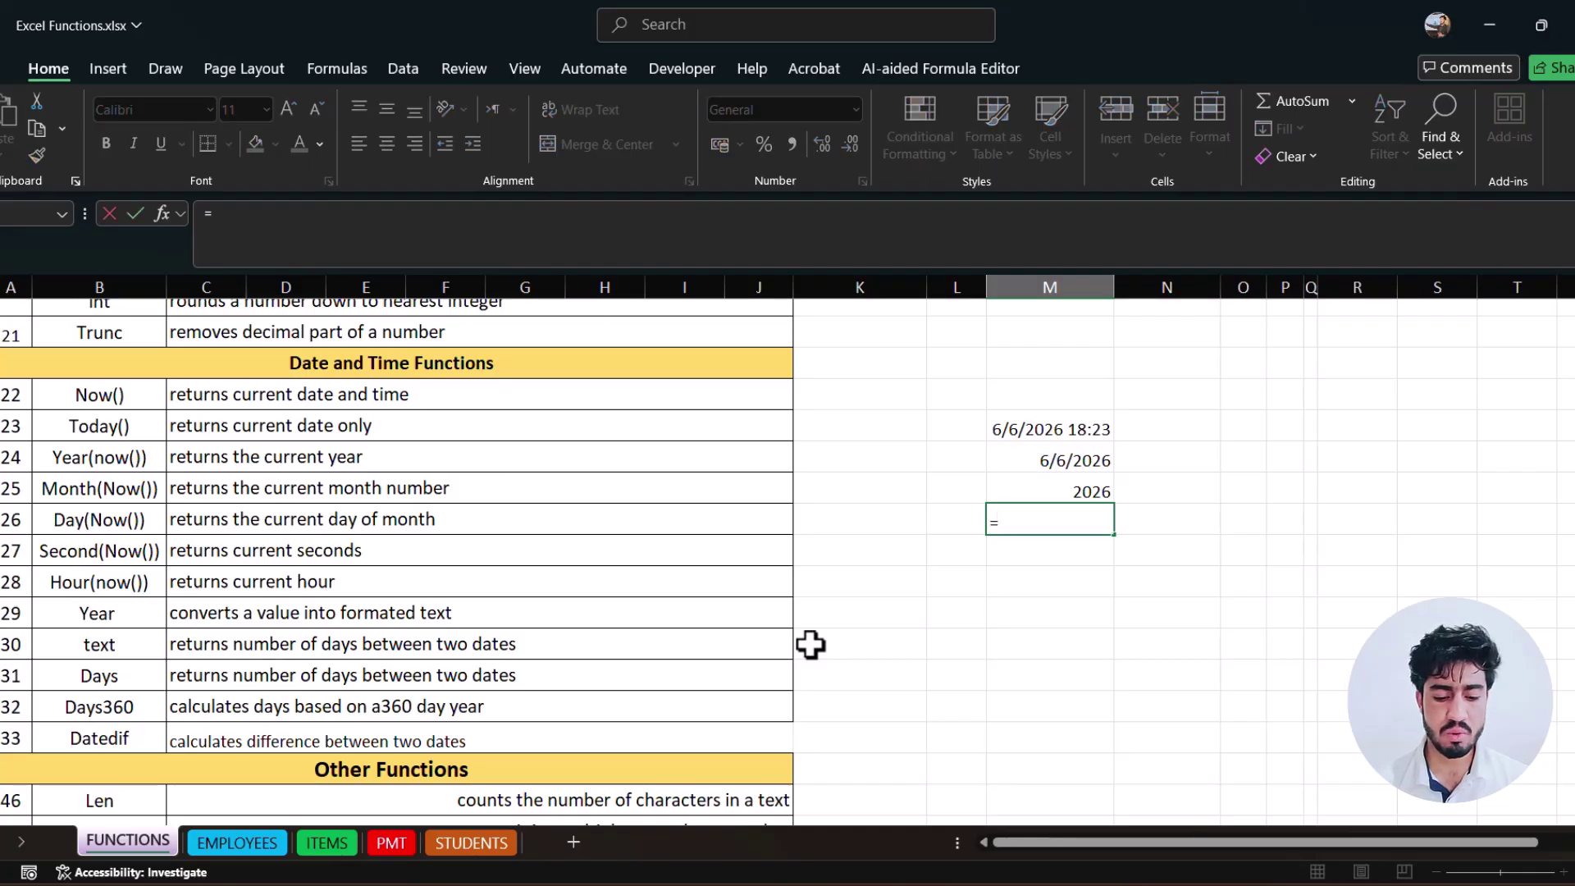
pyautogui.write('month(')
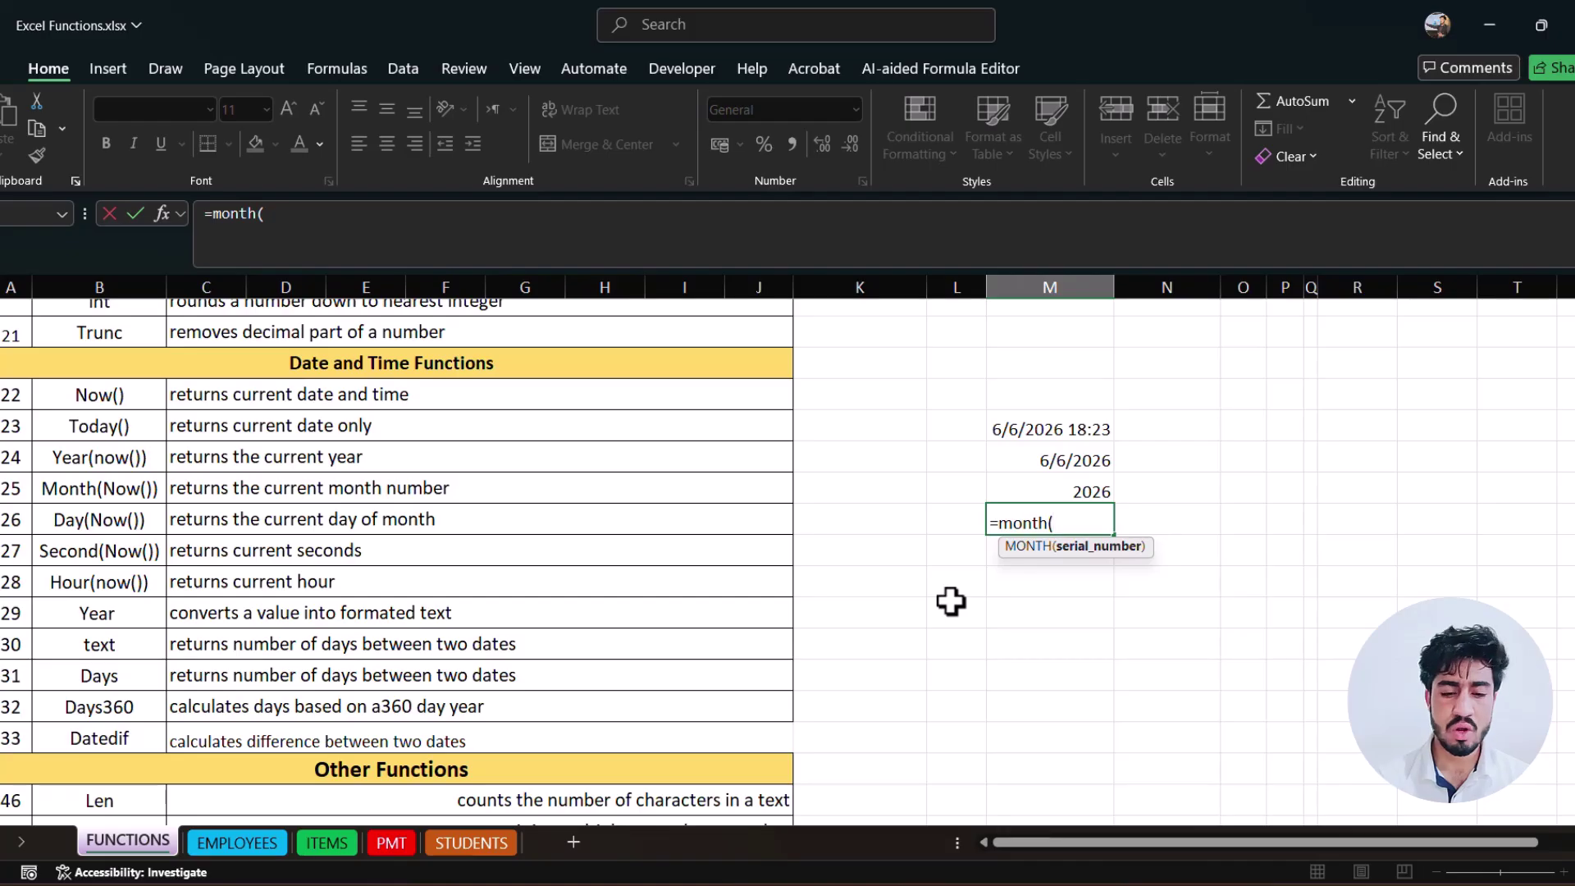
pyautogui.write('now()')
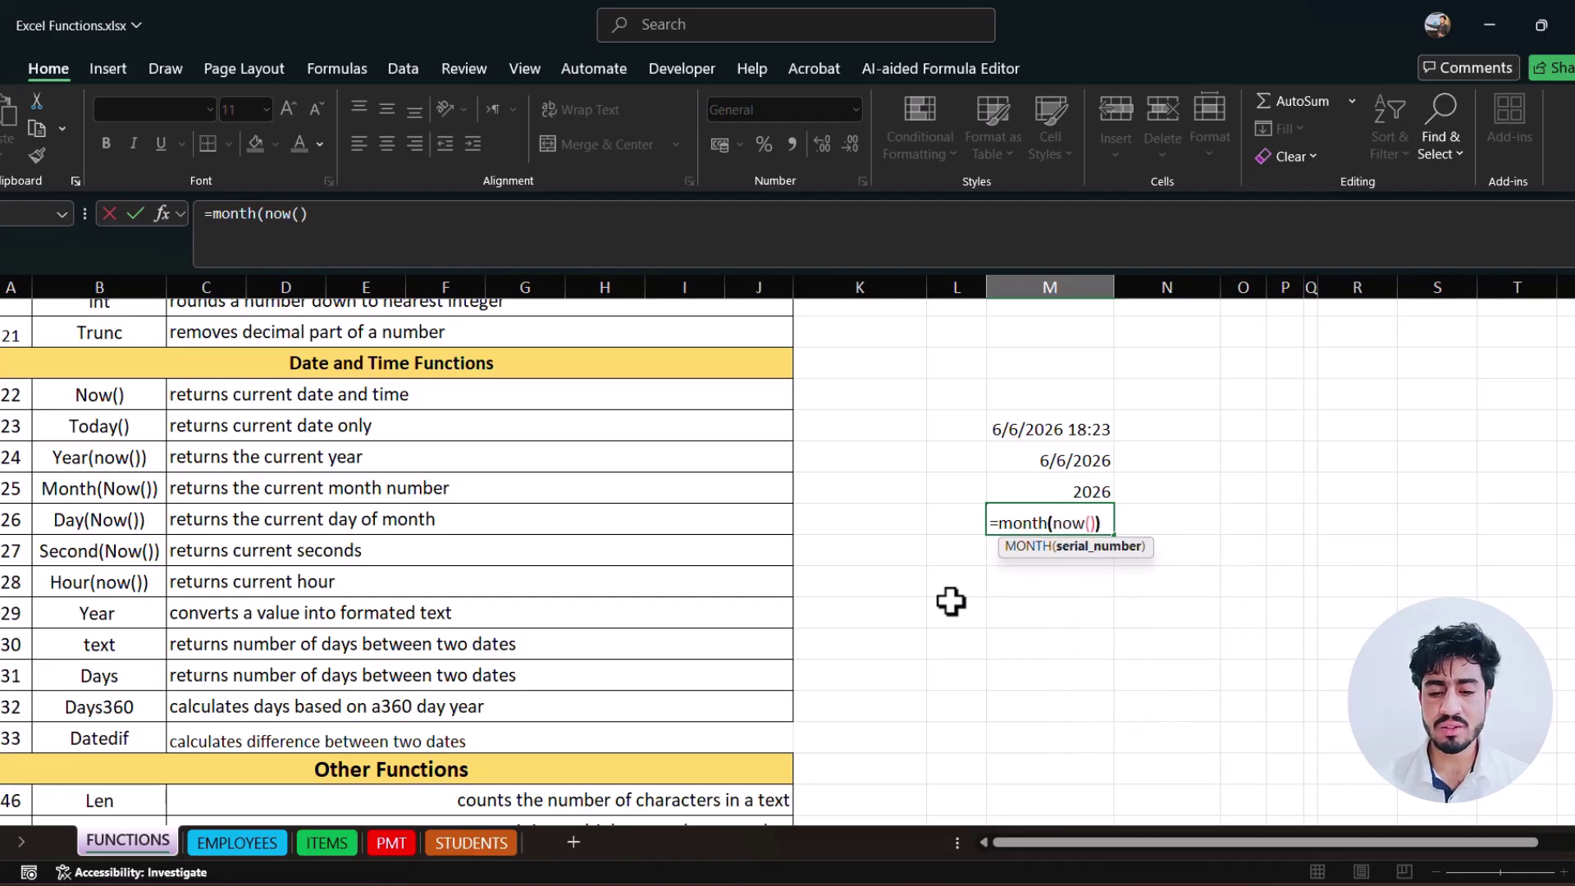
pyautogui.write(')')
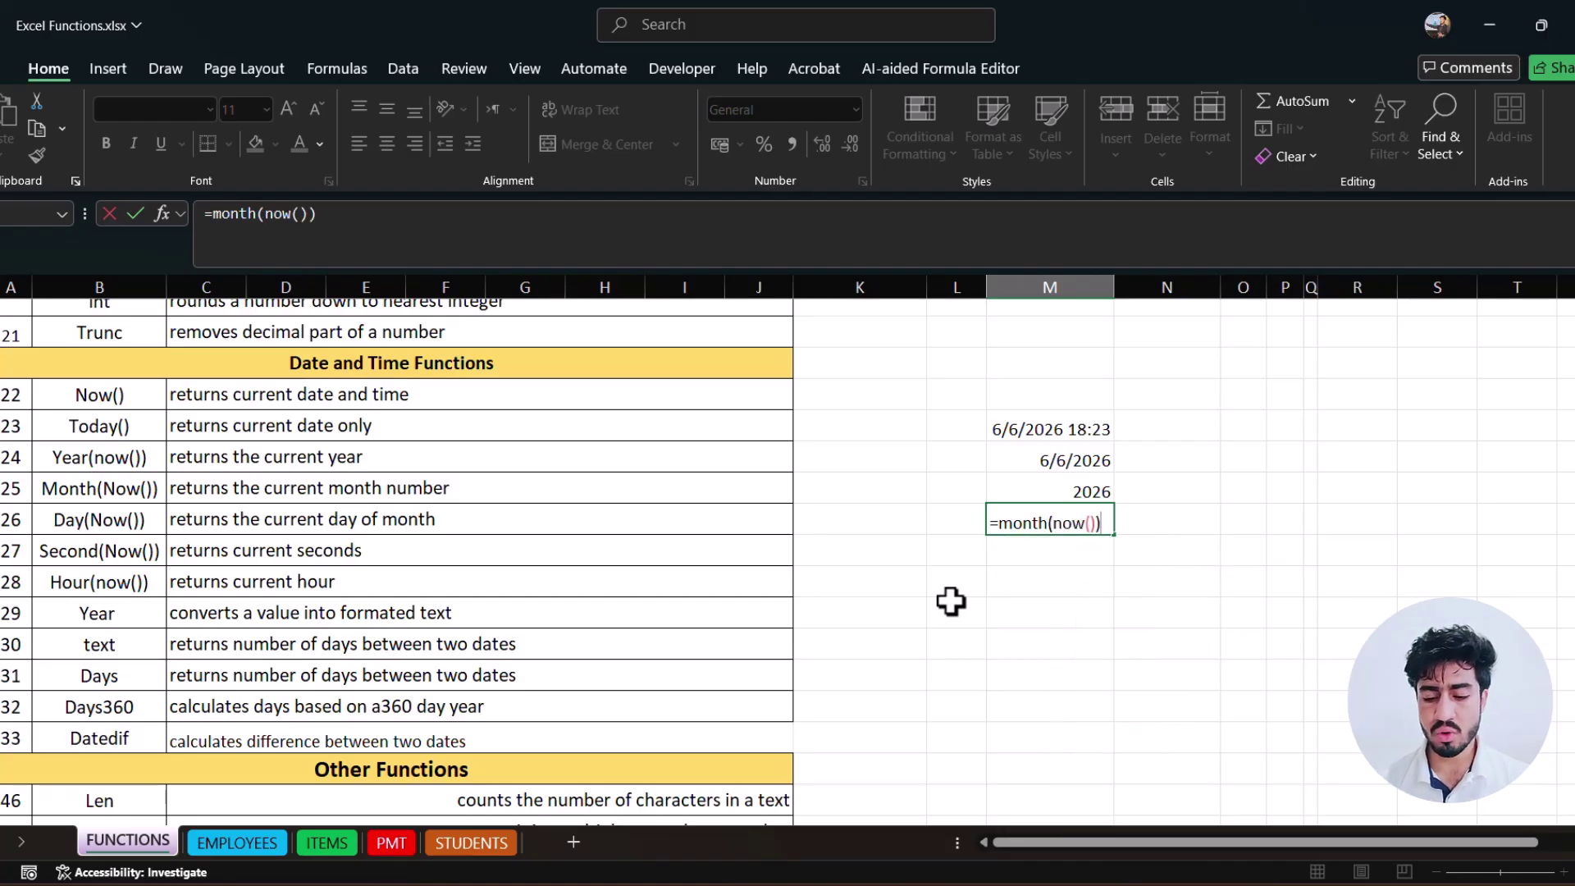
pyautogui.press('Return')
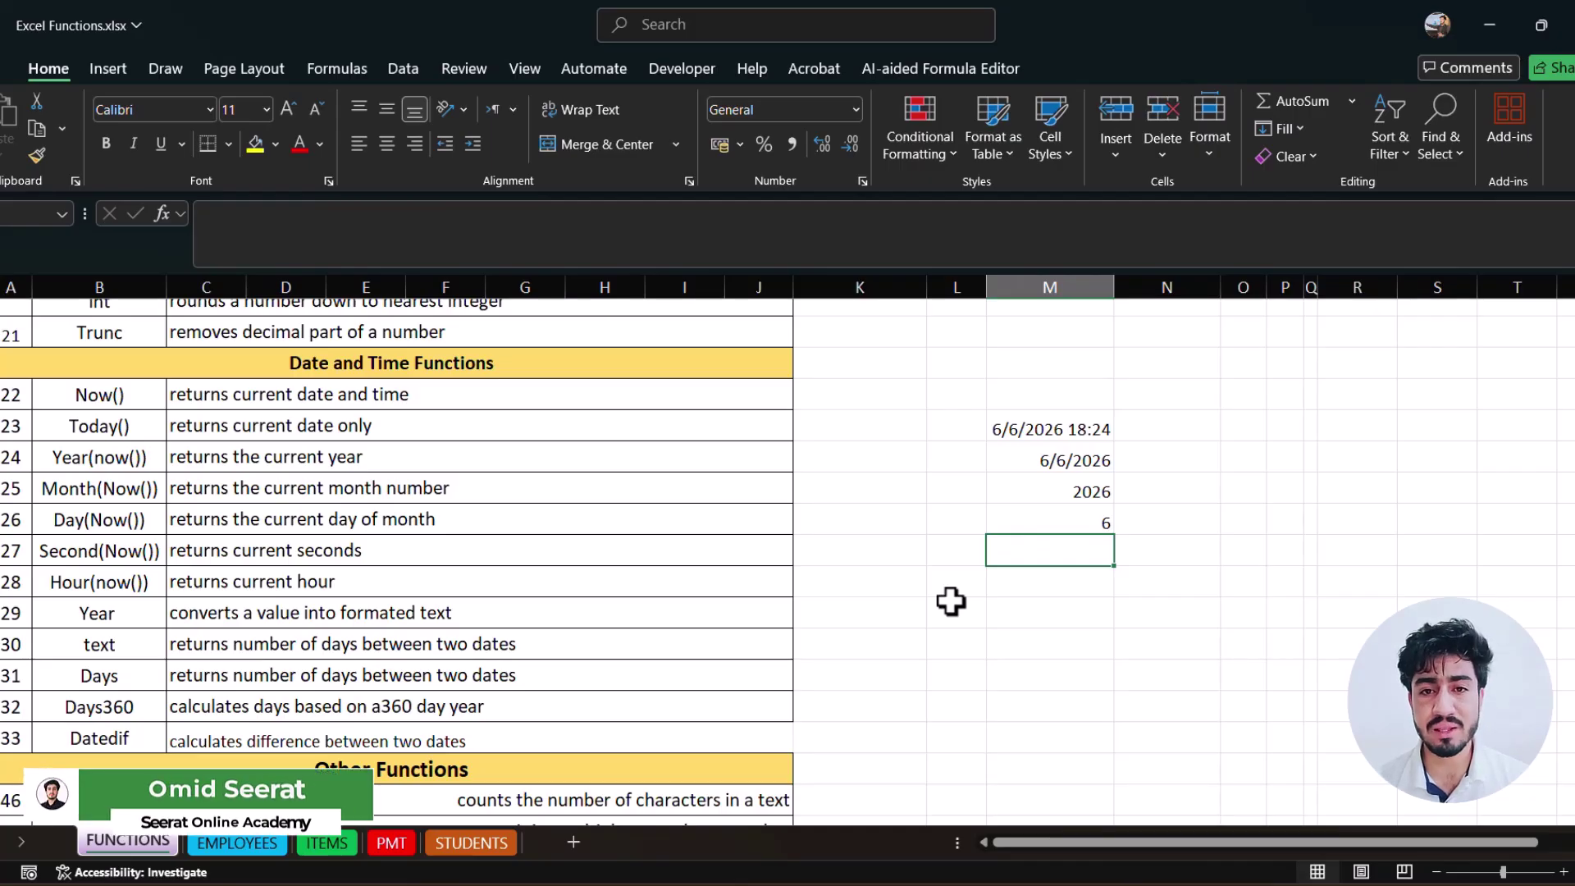
# - Enter =DAY(NOW()) in column M directly below the MONTH formula
pyautogui.write('=')
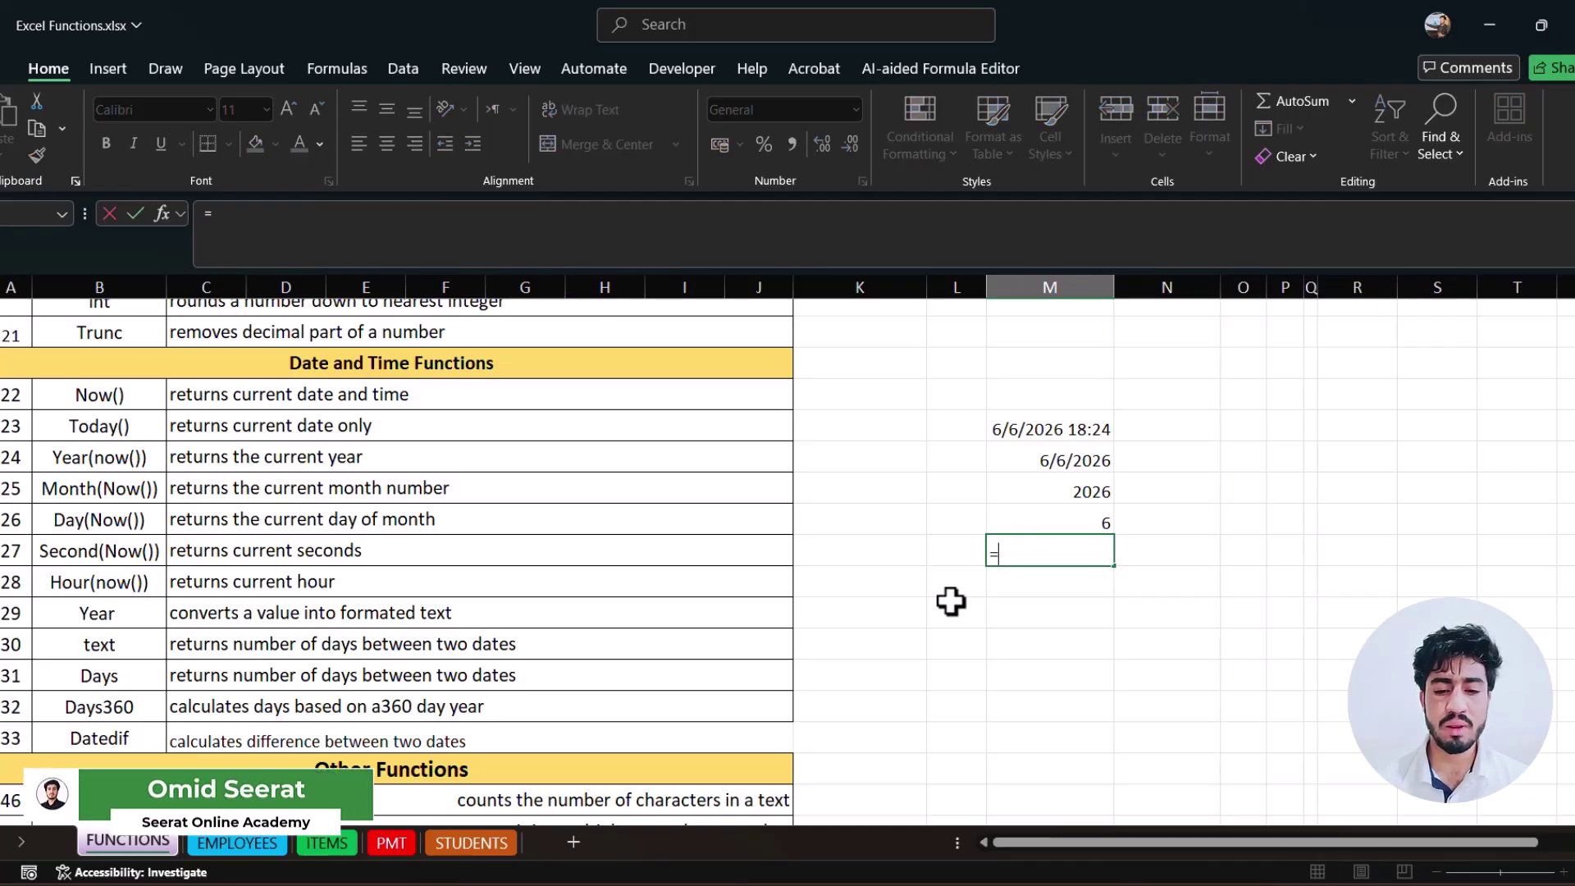
pyautogui.write('day(no')
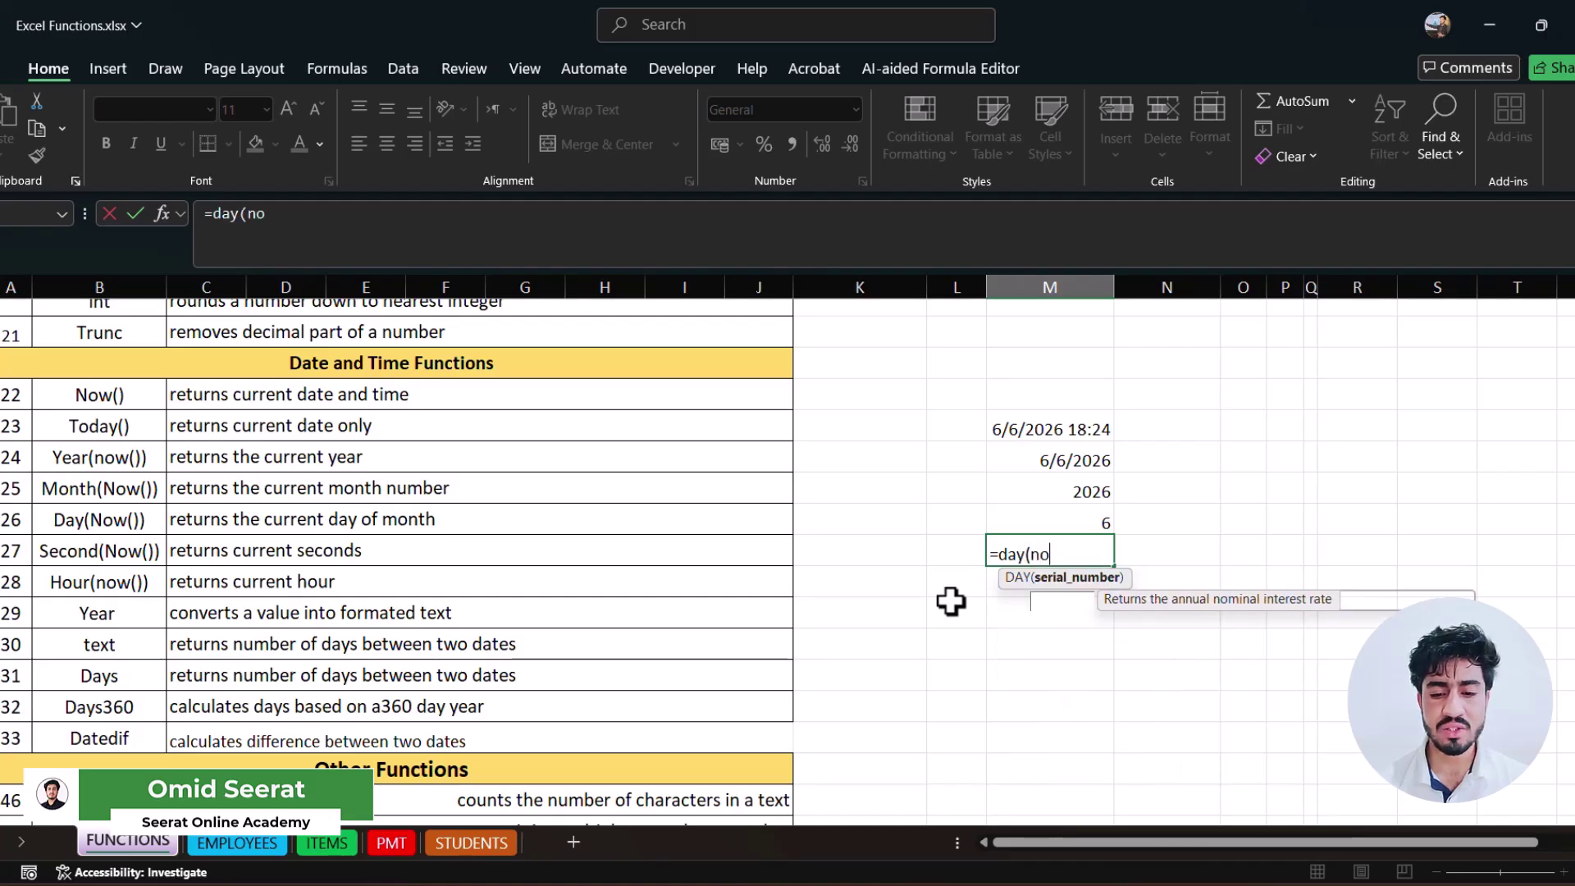
pyautogui.write('w()')
pyautogui.press('Return')
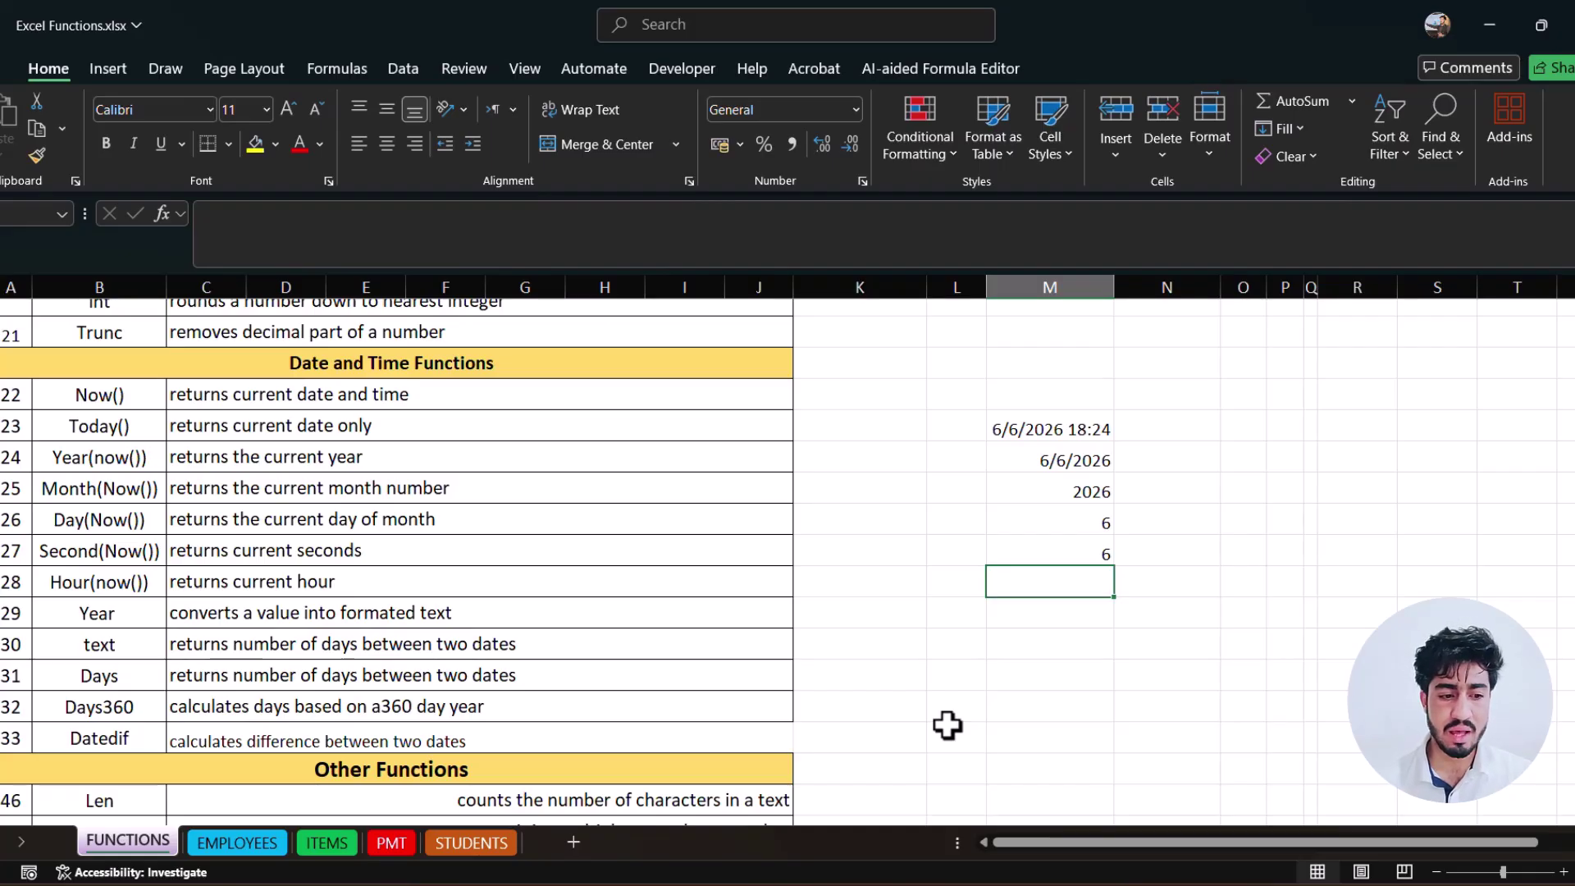
# - Enter =HOUR(NOW()) in column M directly below the DAY formula
pyautogui.write('=')
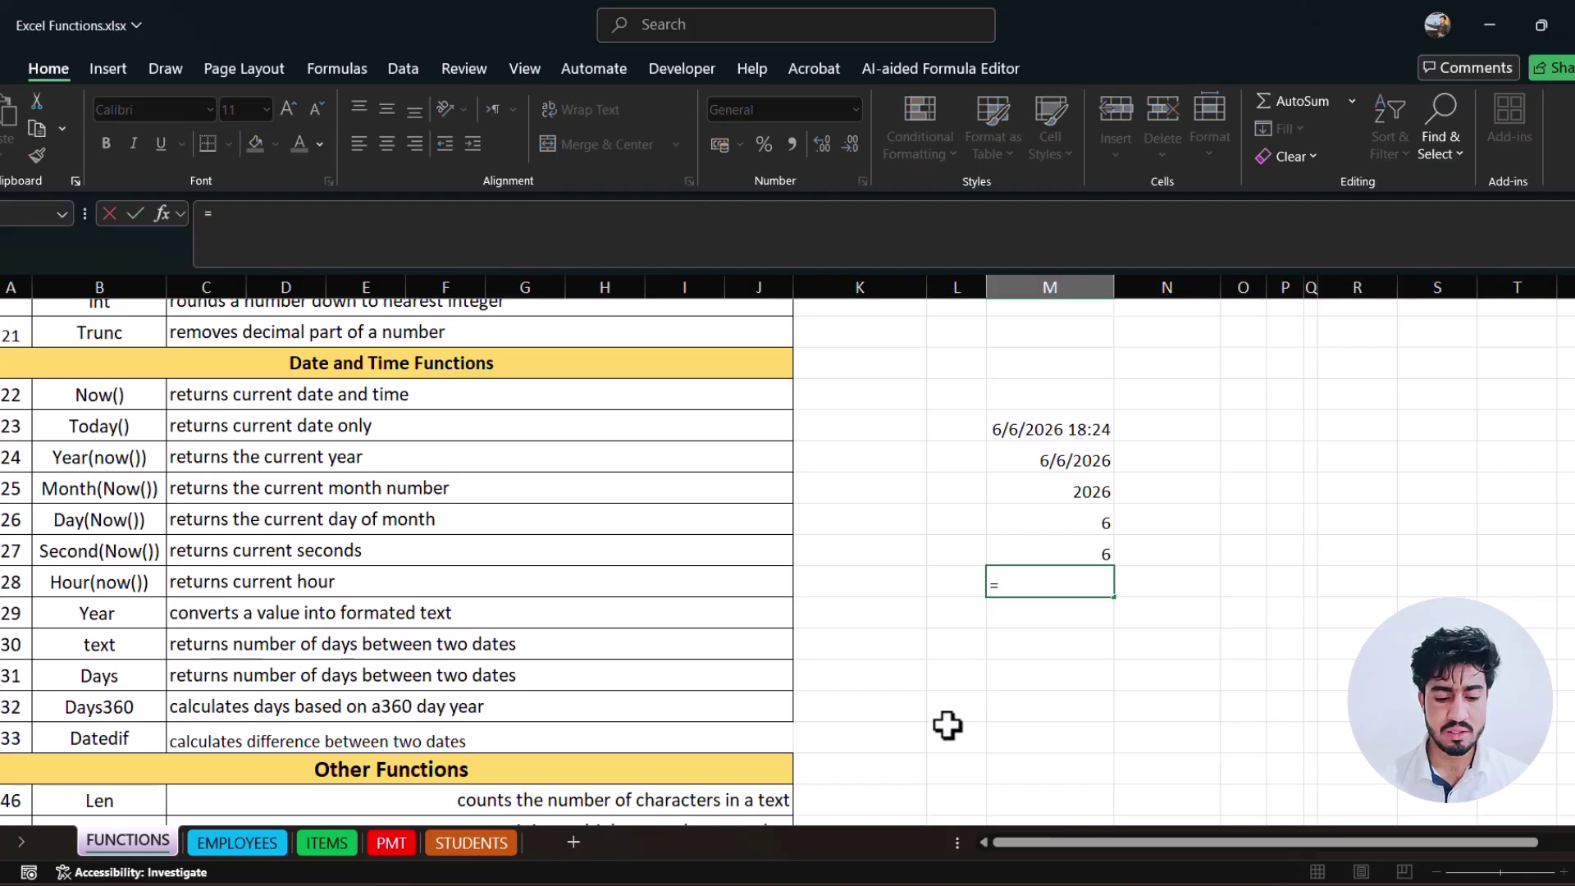
pyautogui.write('hour')
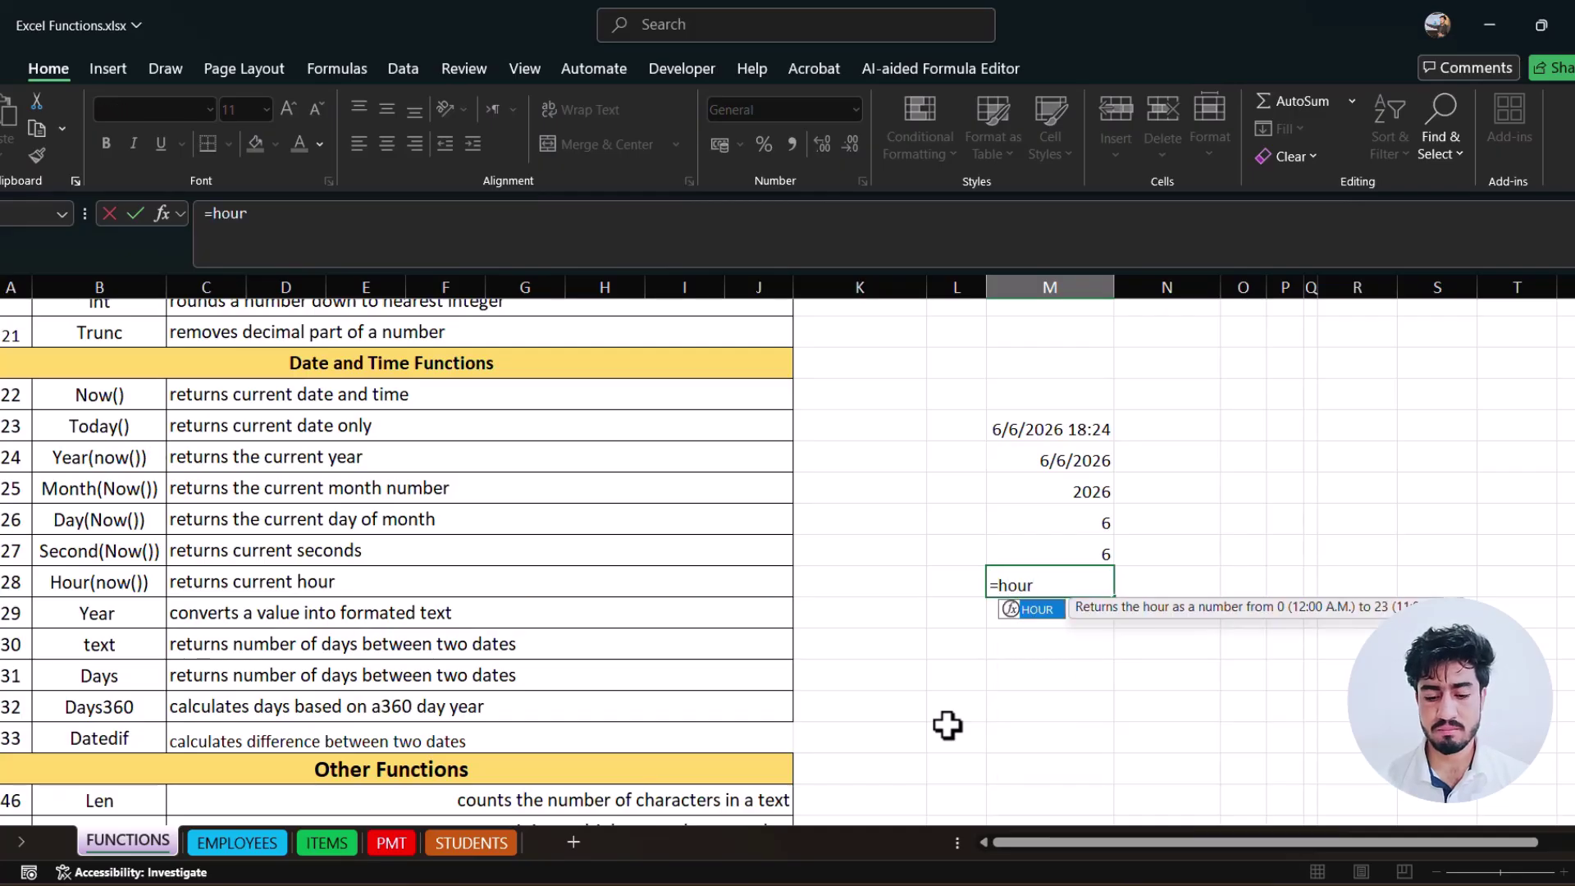
pyautogui.write('(now()')
pyautogui.press('Return')
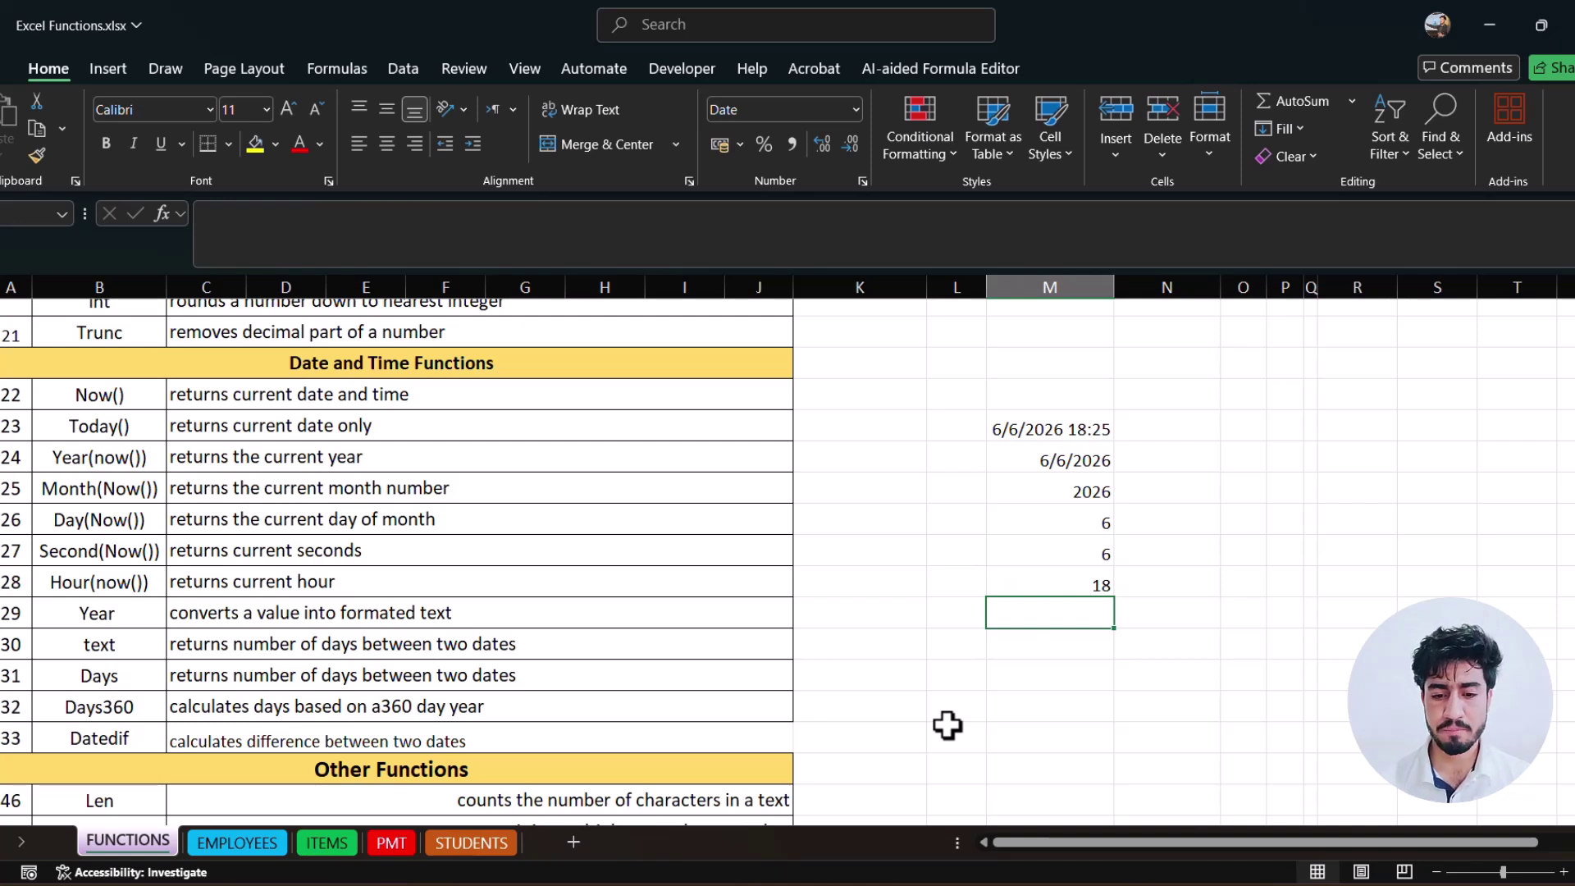
# - Enter =MINUTE(NOW()) in column M directly below the HOUR formula
pyautogui.write('=mi')
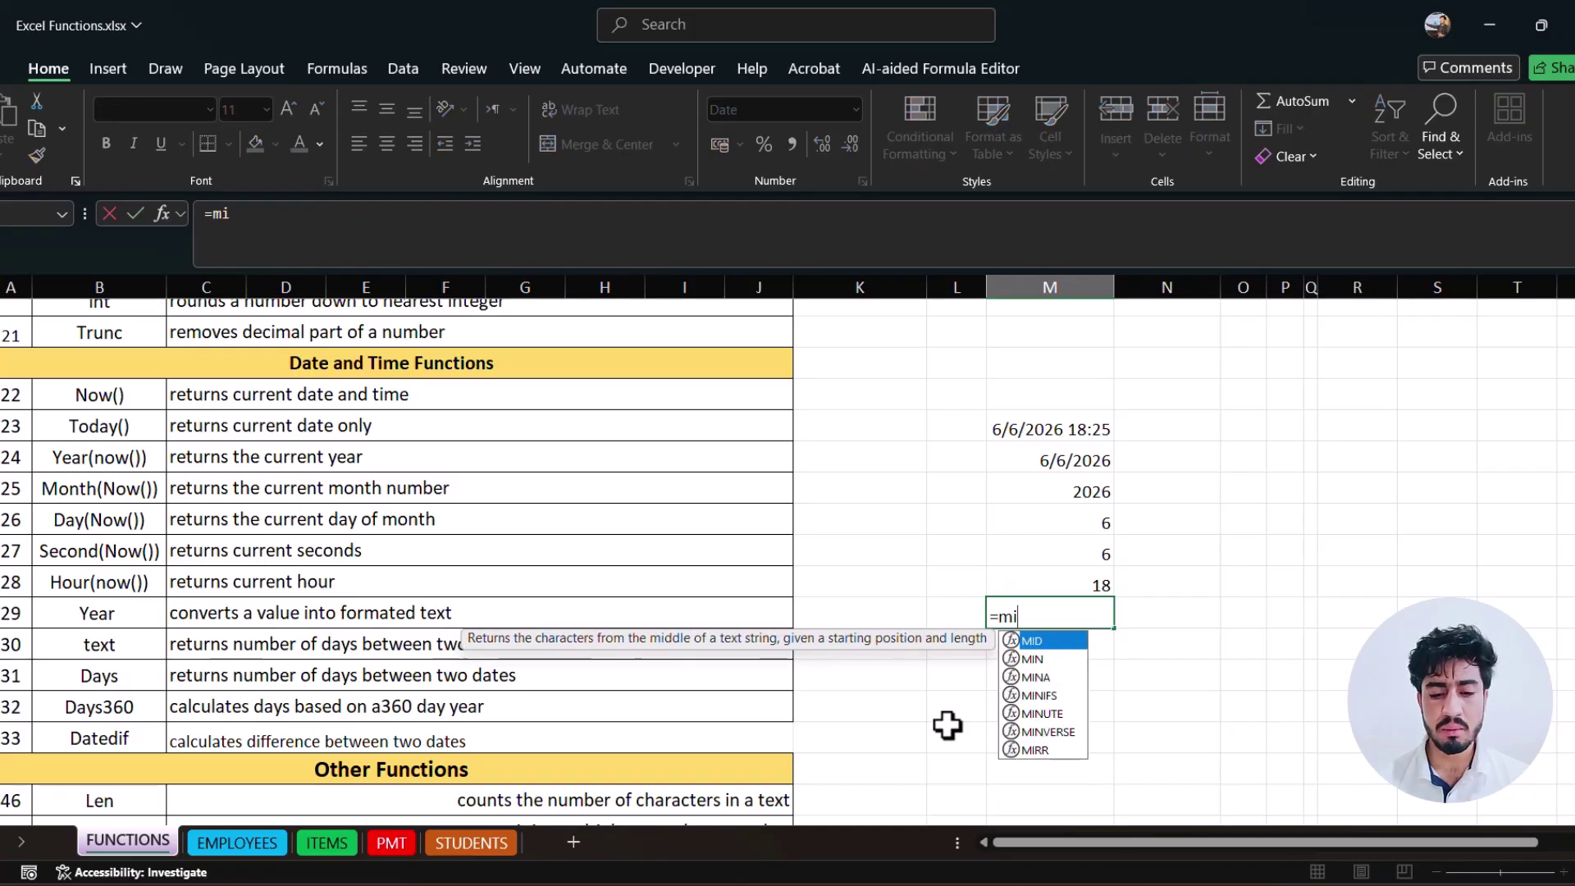
pyautogui.write('nute')
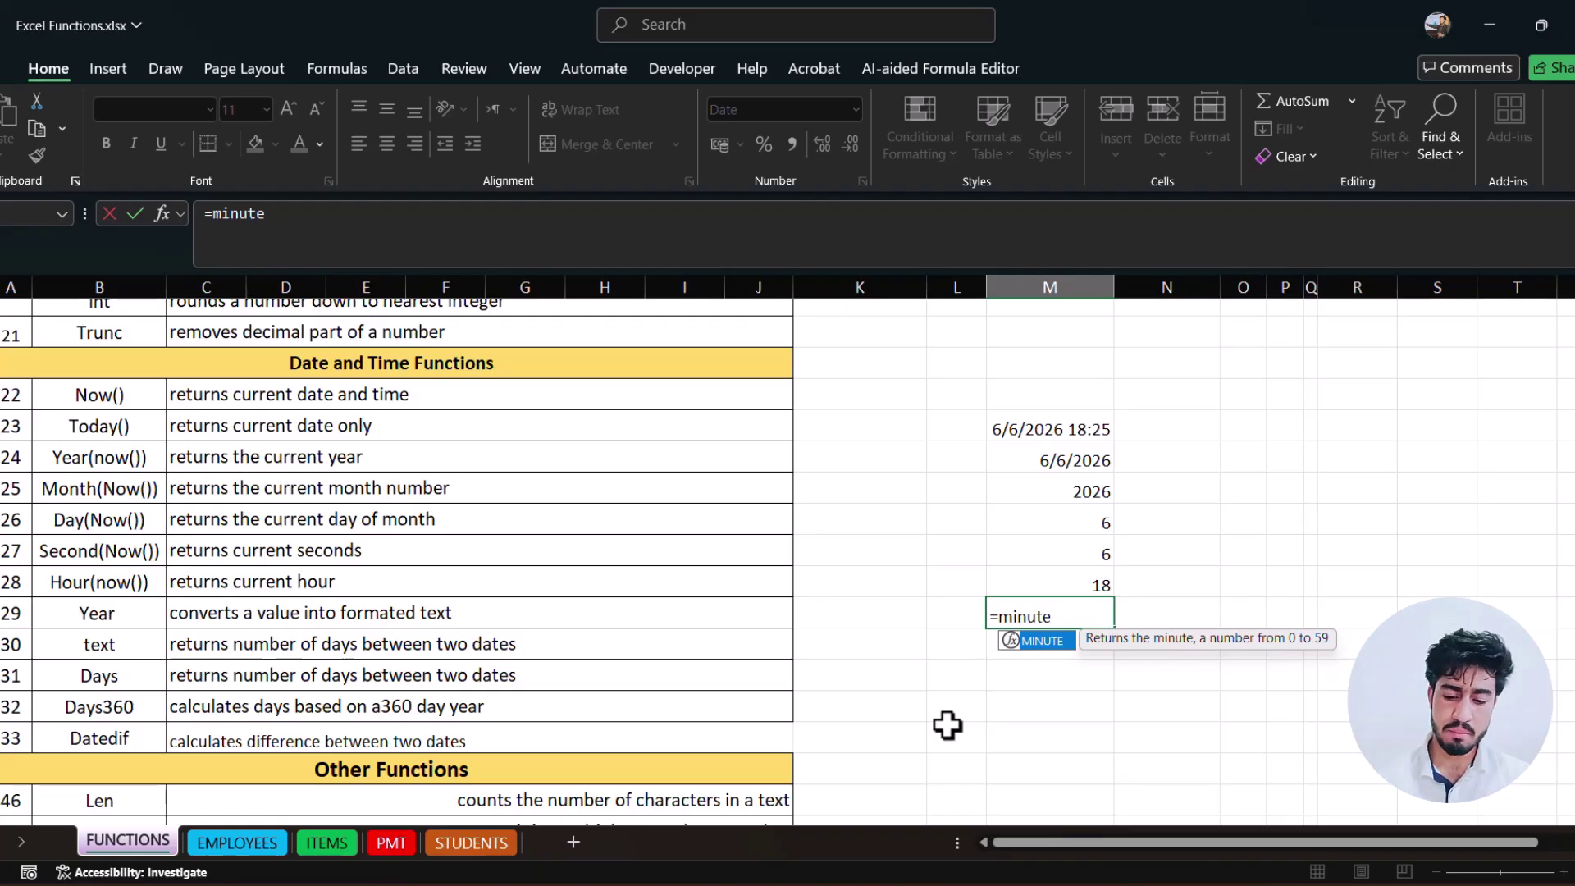
pyautogui.write('(now')
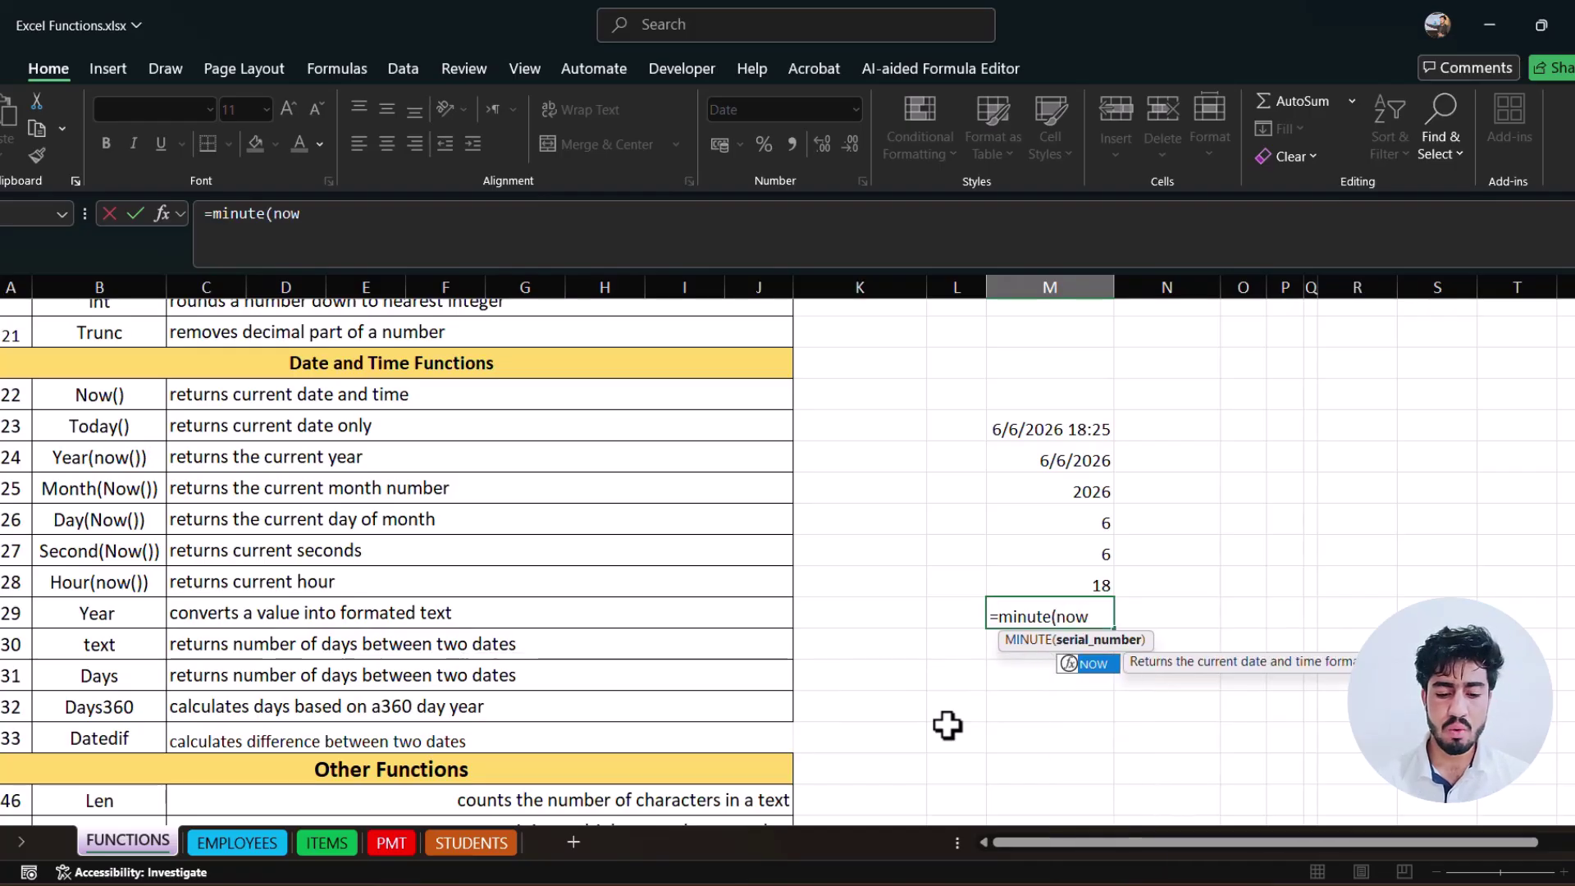
pyautogui.write('())')
pyautogui.press('Return')
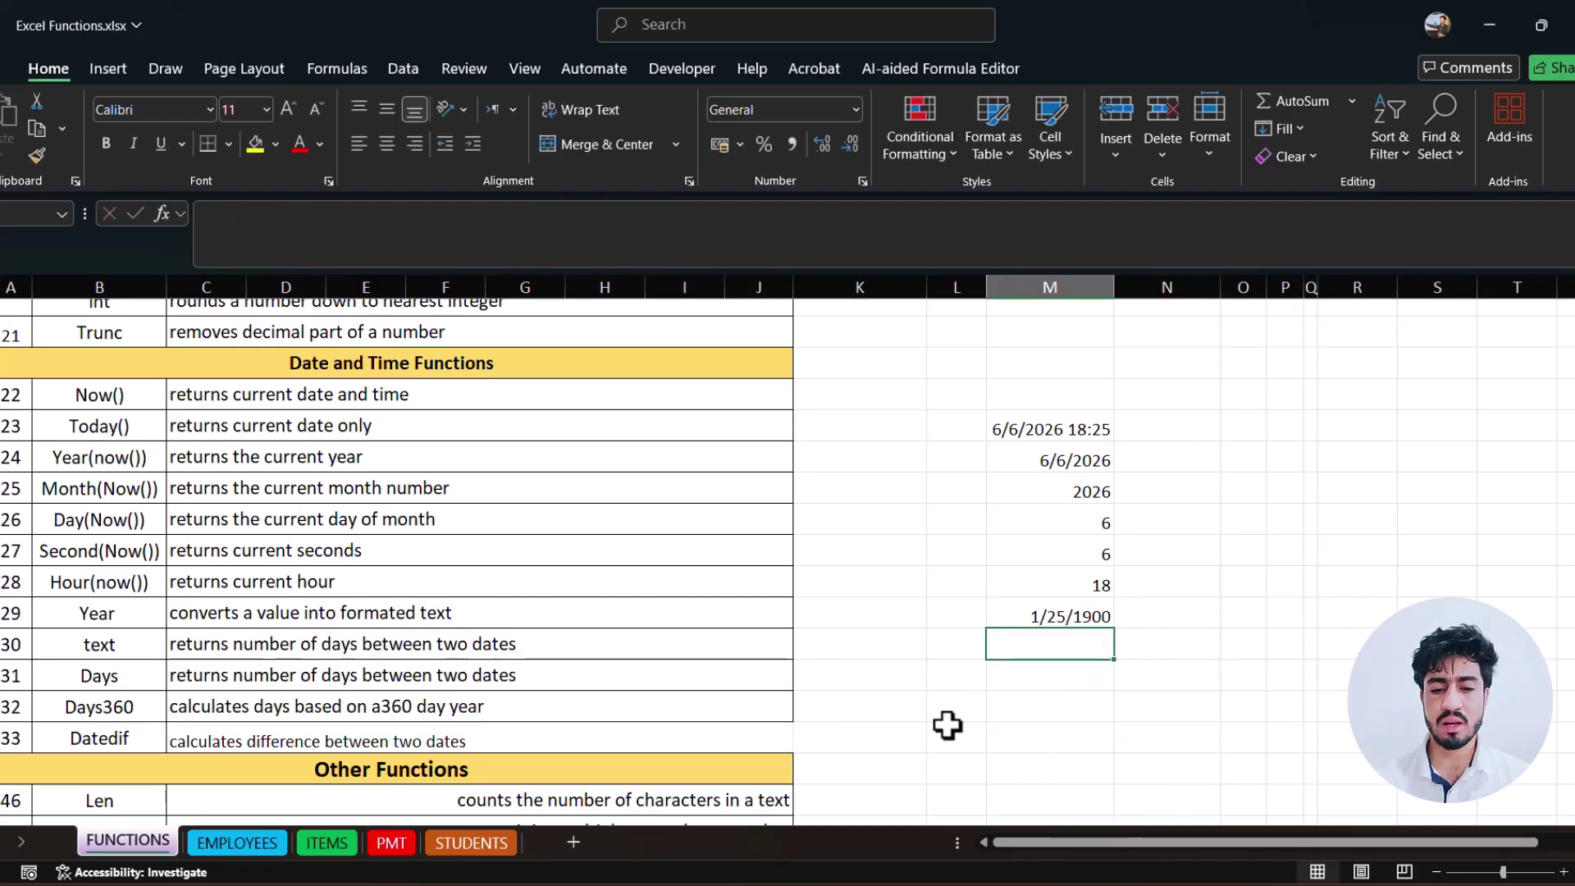
# - Change the number format of the MINUTE formula's cell to General and check the cell
pyautogui.click(1084, 614)
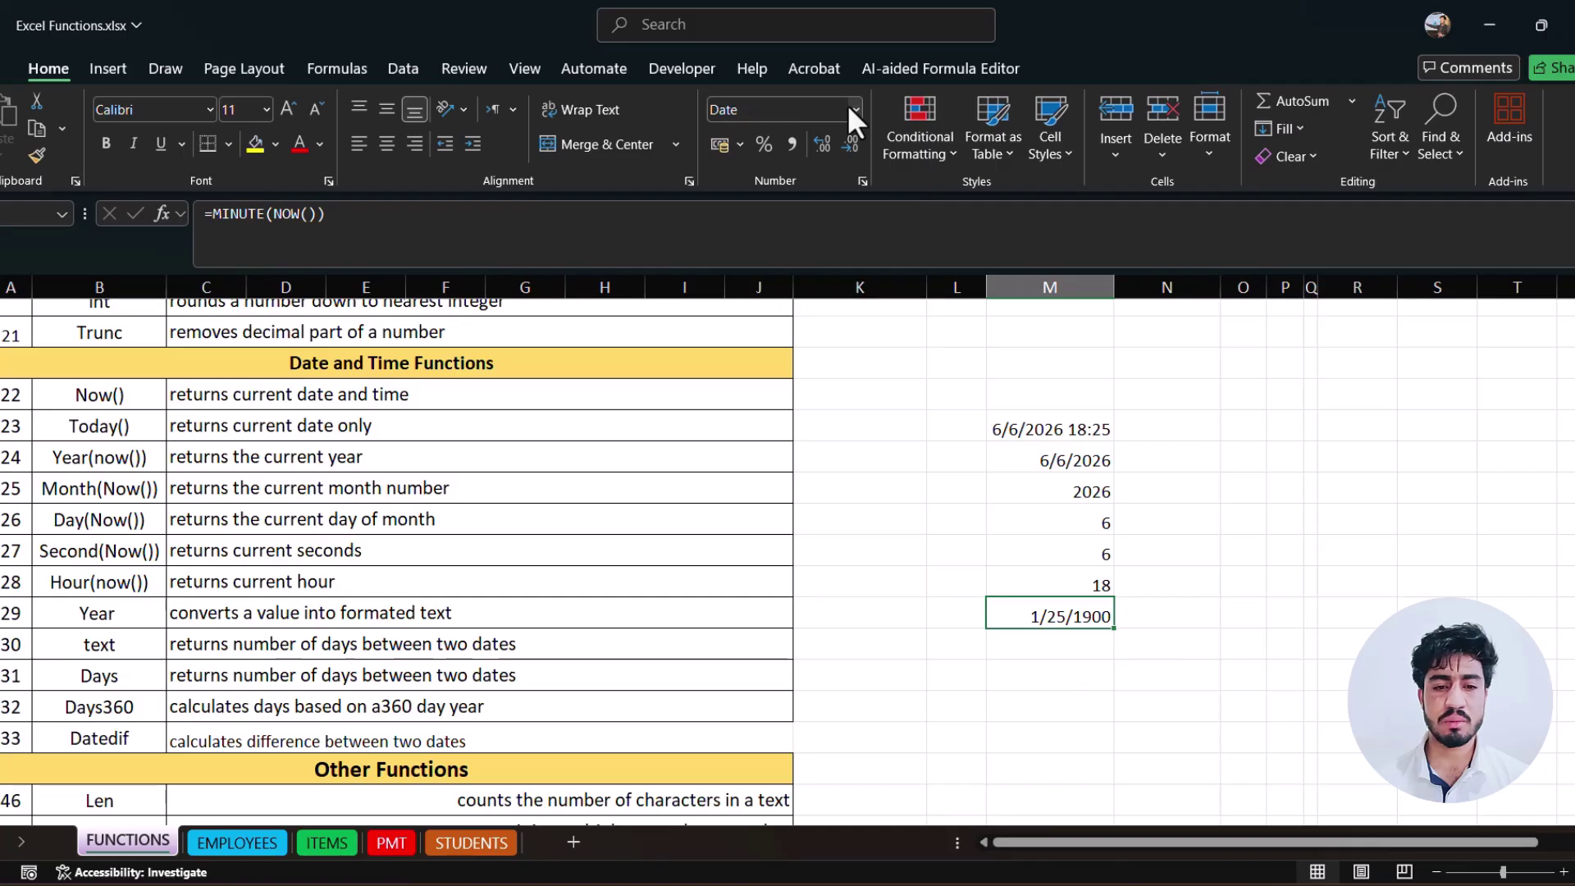
pyautogui.click(853, 109)
pyautogui.click(817, 155)
pyautogui.click(1089, 648)
pyautogui.click(1085, 611)
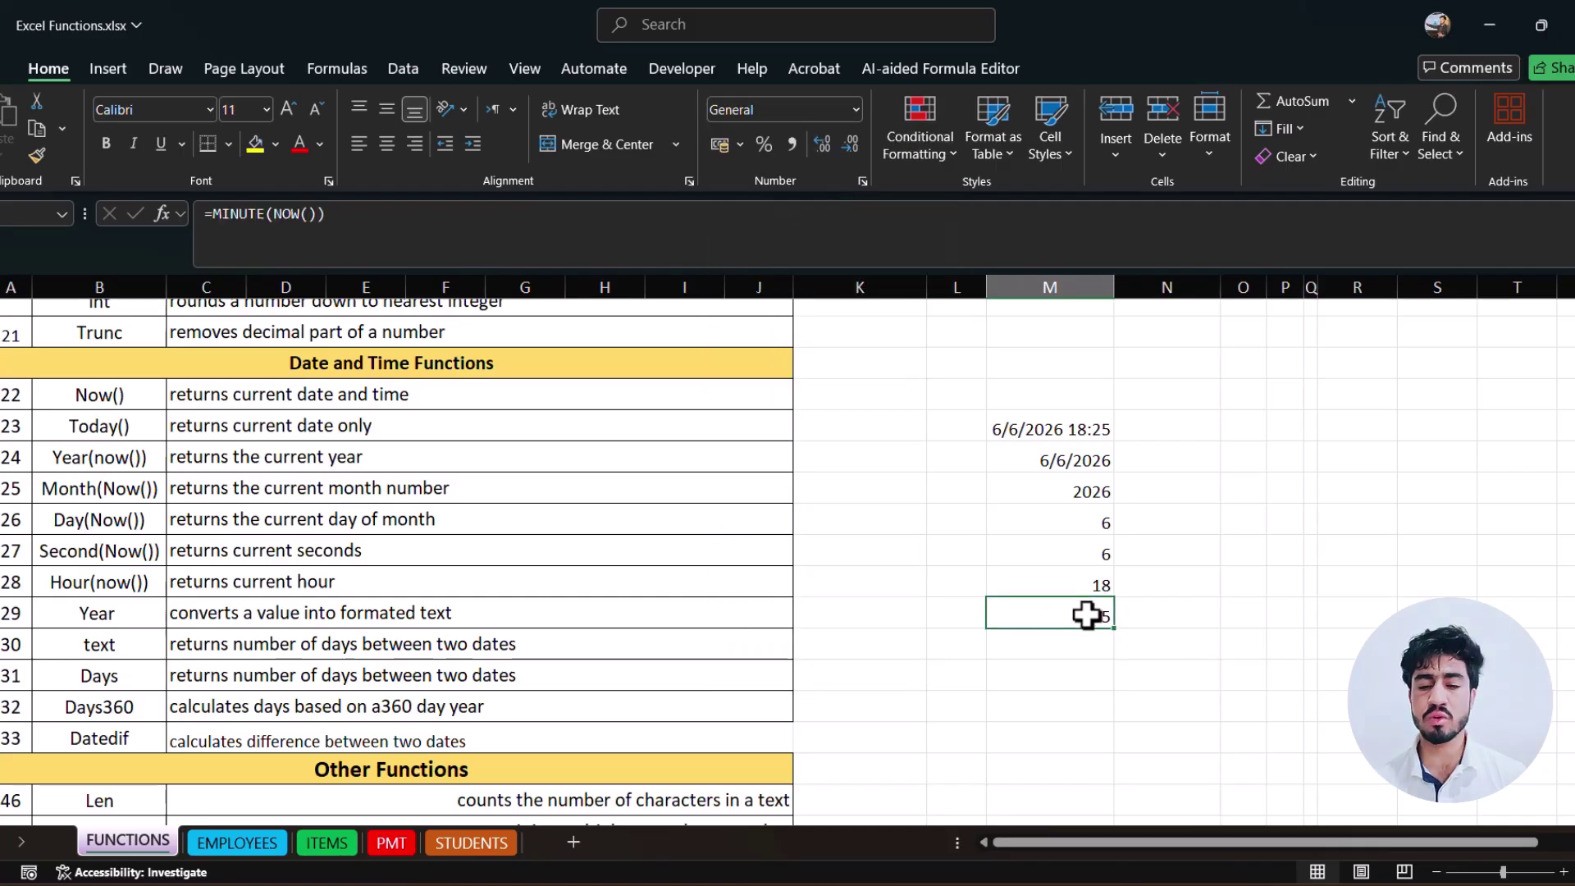
# - Enter =SECOND(NOW()) in column M directly below the MINUTE formula
pyautogui.click(1090, 650)
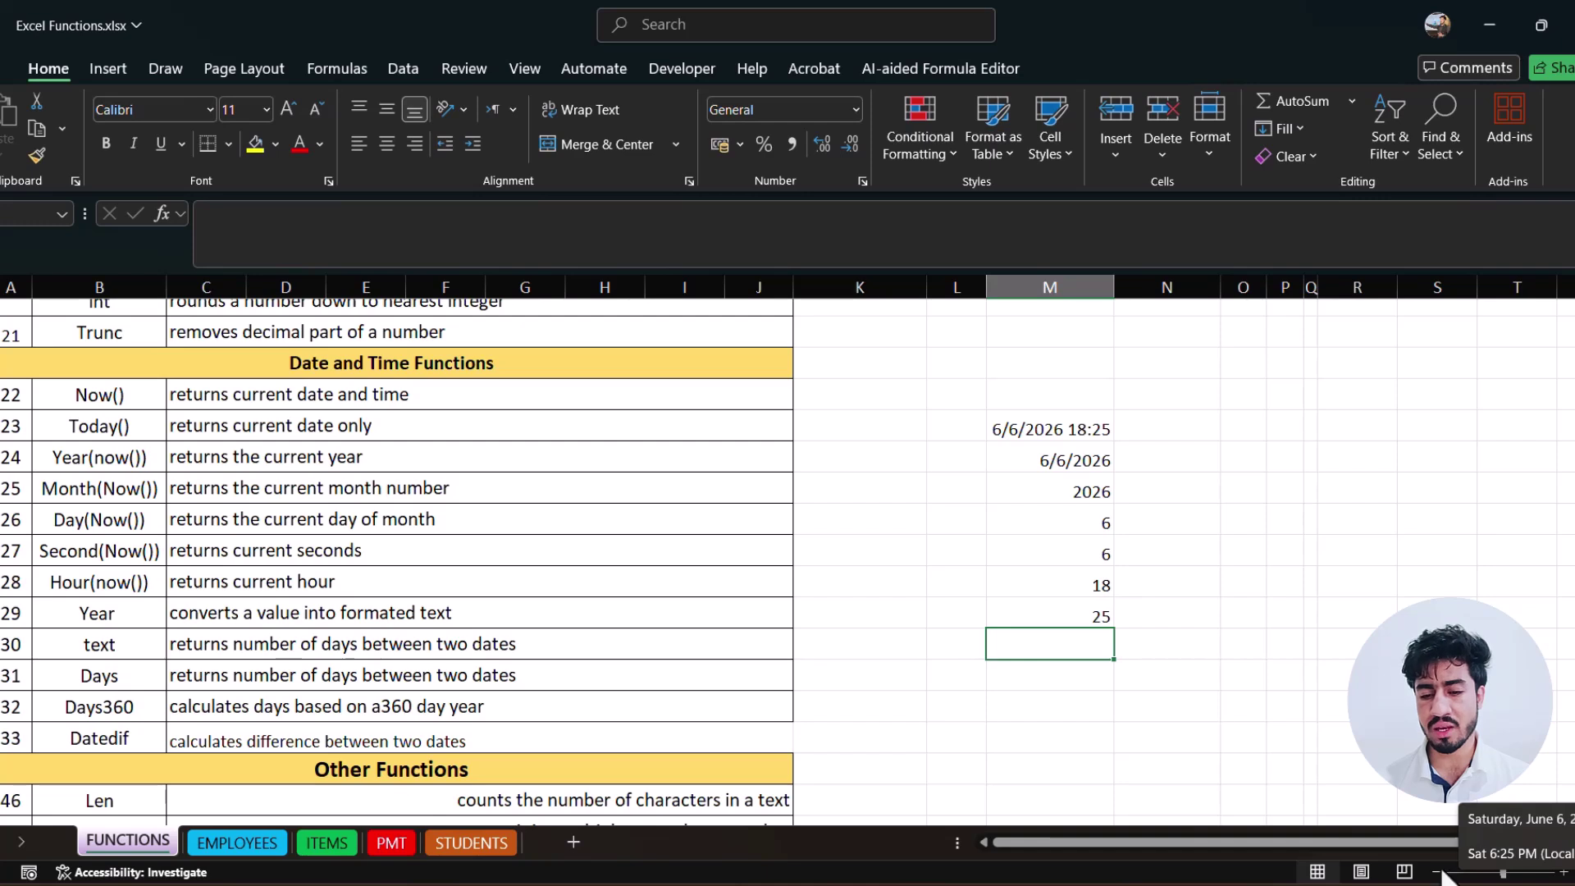
pyautogui.write('=')
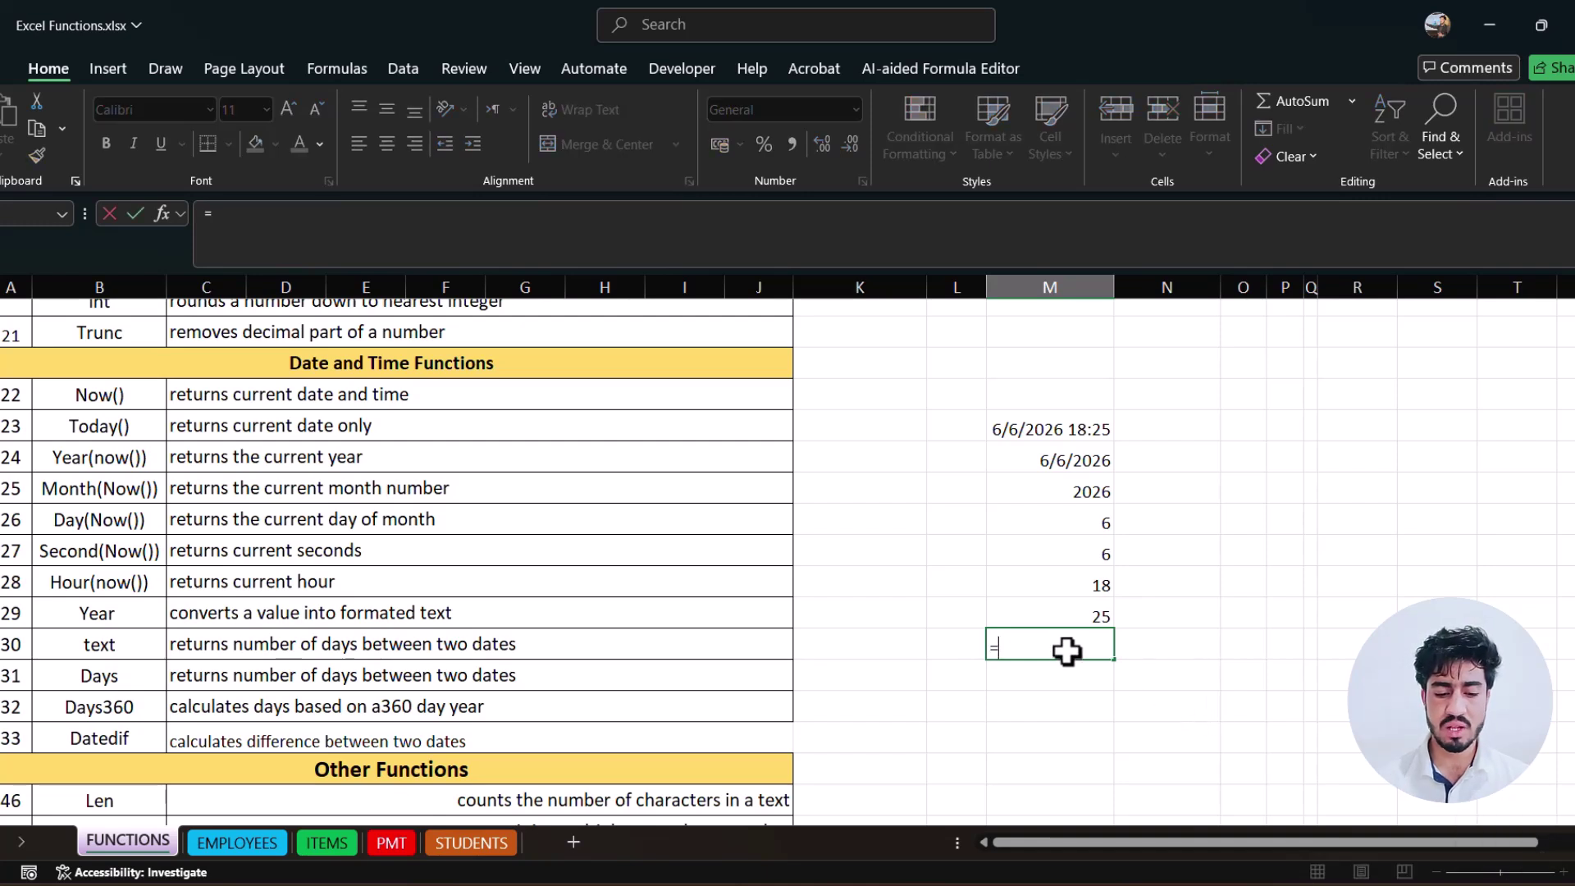
pyautogui.write('second')
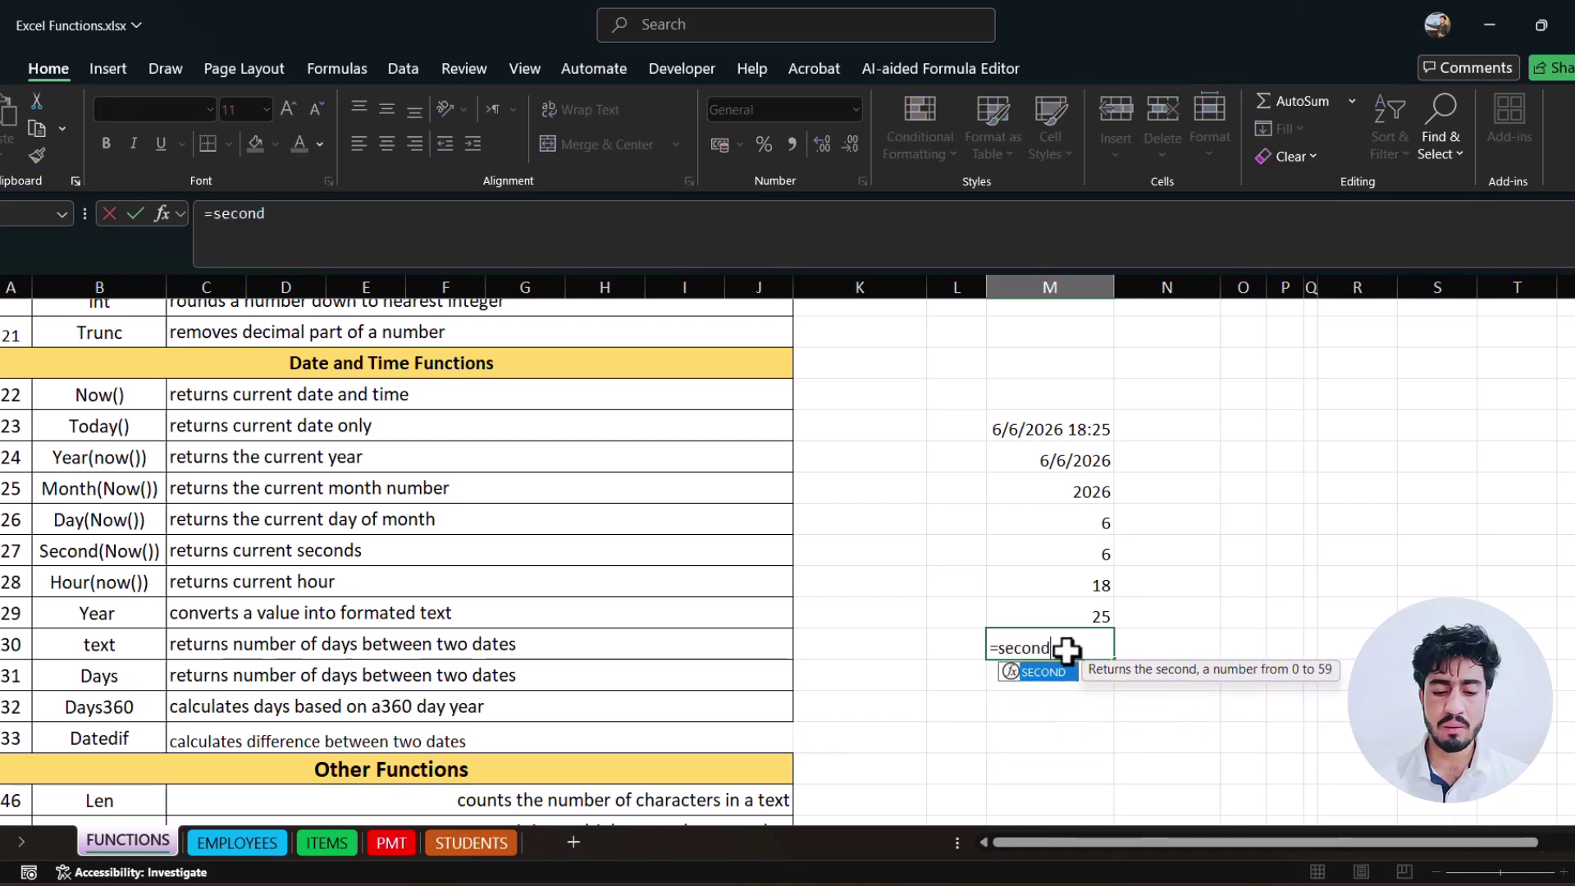
pyautogui.write('(now()')
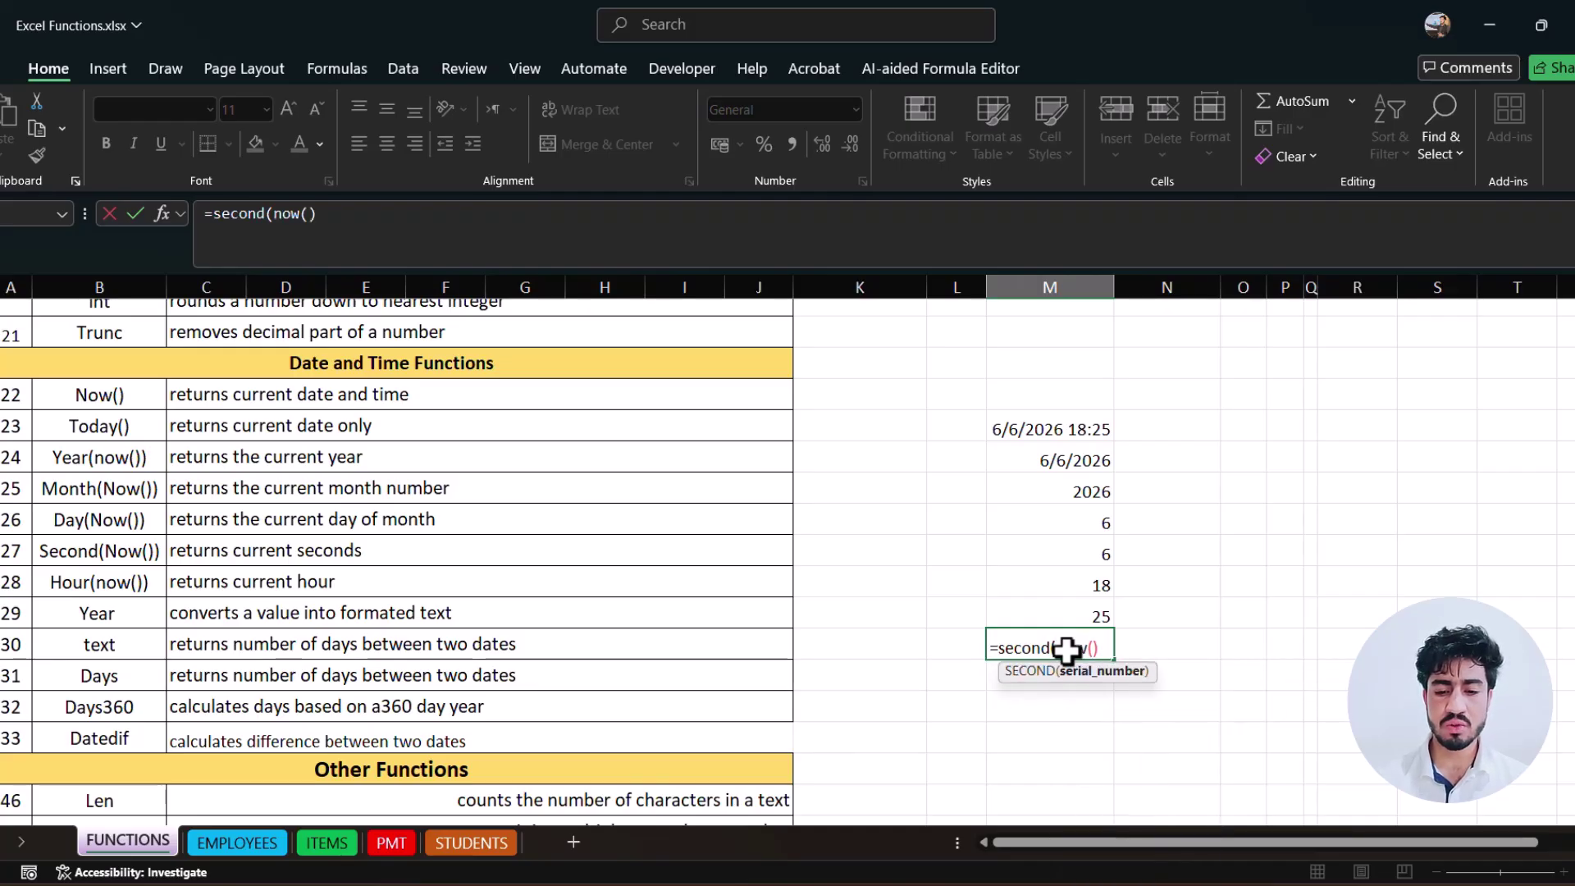
pyautogui.press('Return')
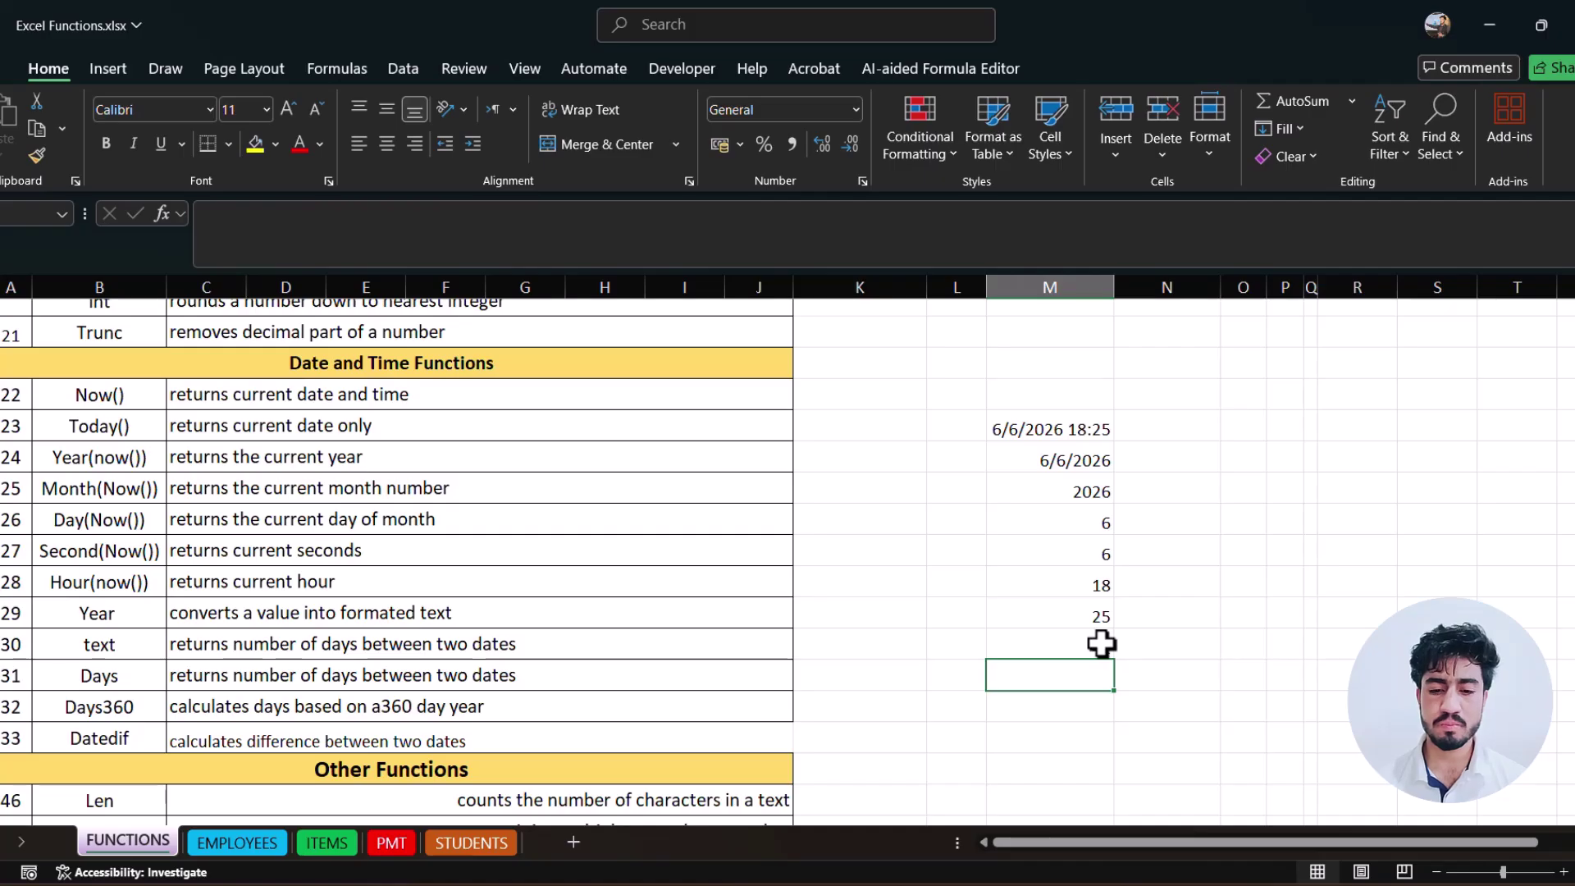
# - Clear all the date and time formulas, from NOW to SECOND, out of column M
pyautogui.click(105, 598)
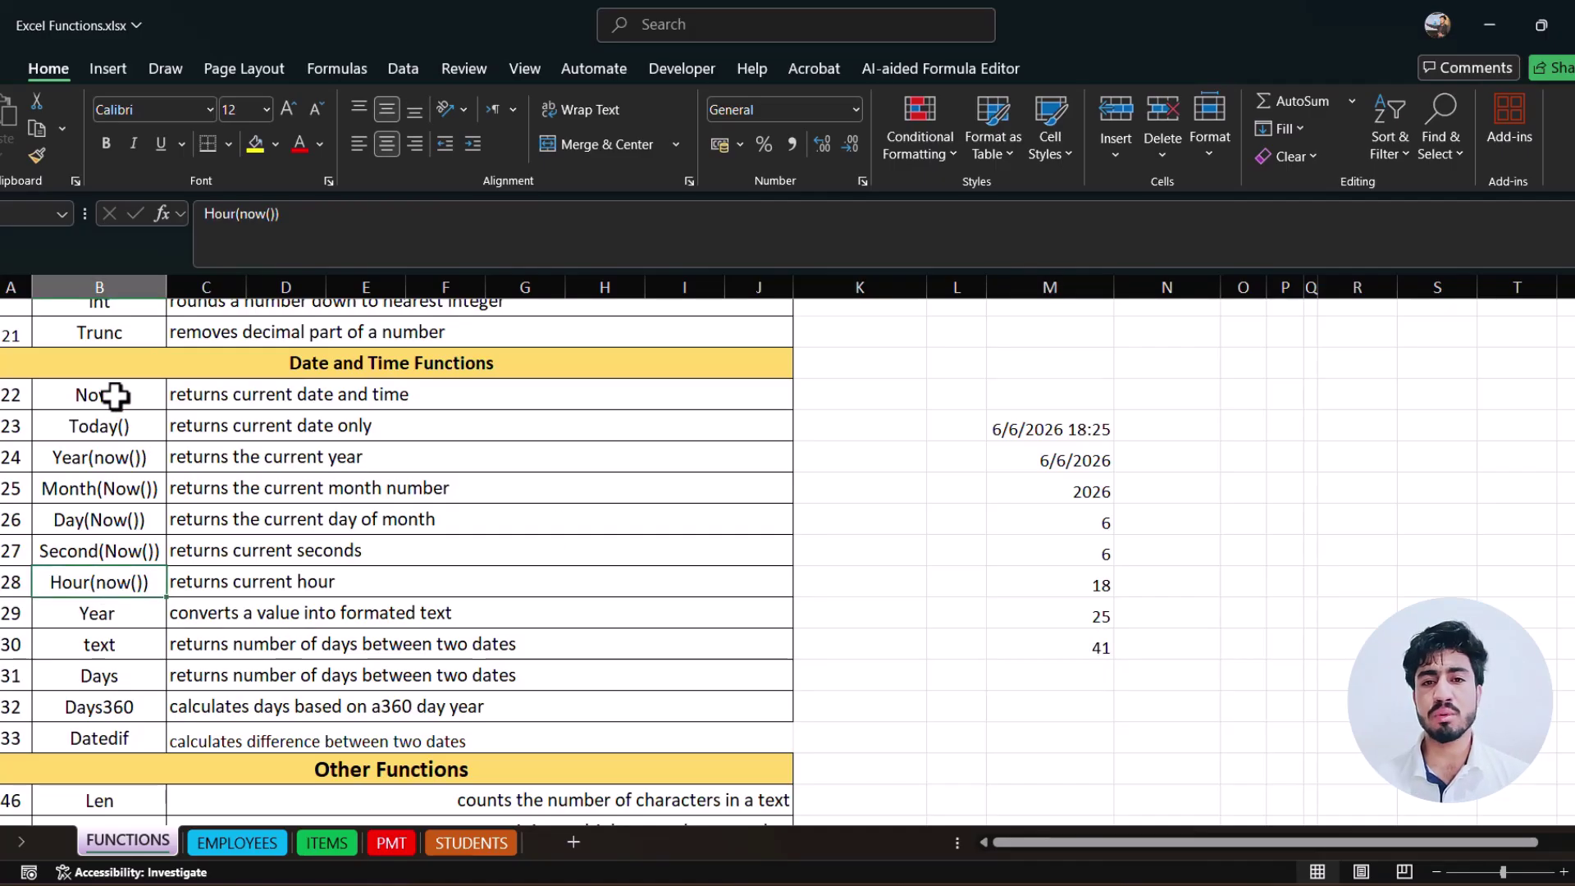
pyautogui.moveTo(1071, 409); pyautogui.dragTo(1095, 654)
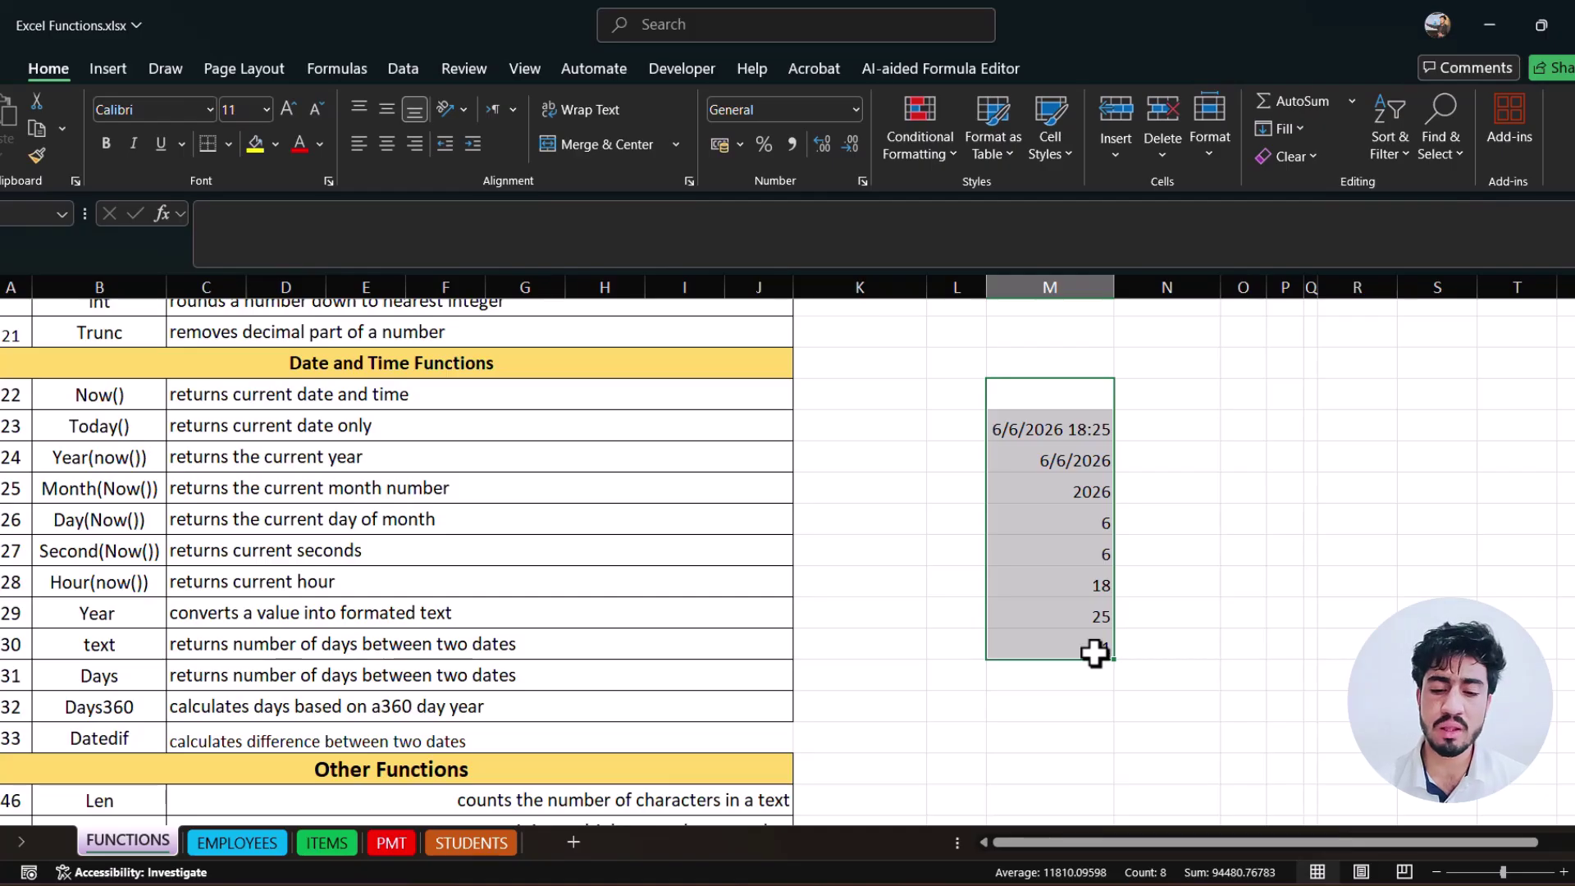
pyautogui.press('Delete')
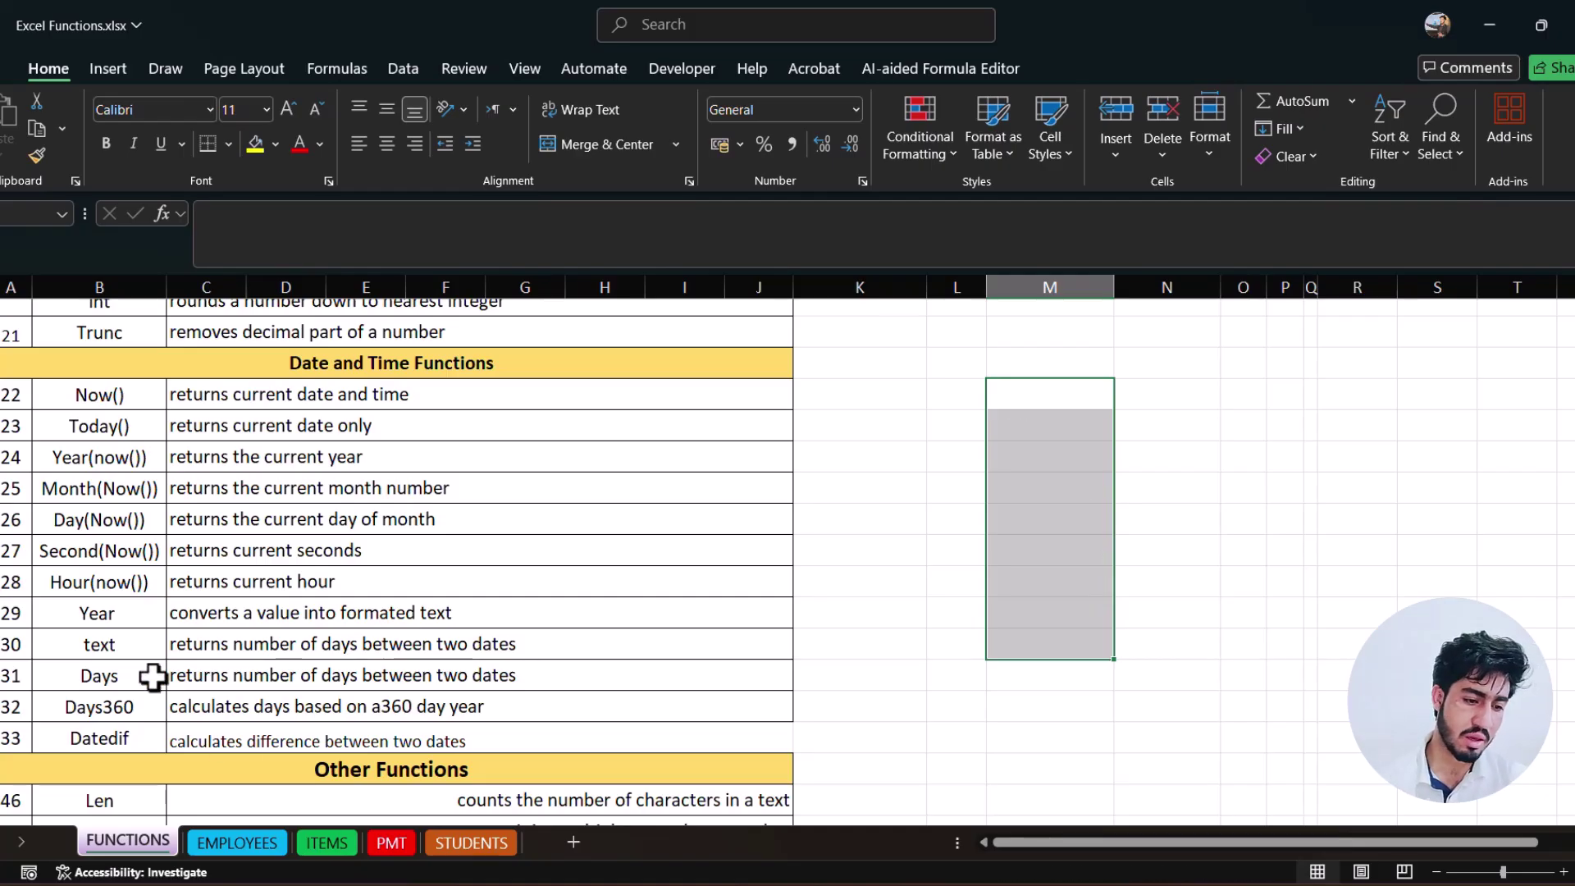
# - Review the remaining entries of the Date and Time Functions list, from Year to Datedif, leaving their cells in place
pyautogui.click(131, 616)
pyautogui.moveTo(128, 654); pyautogui.dragTo(123, 721)
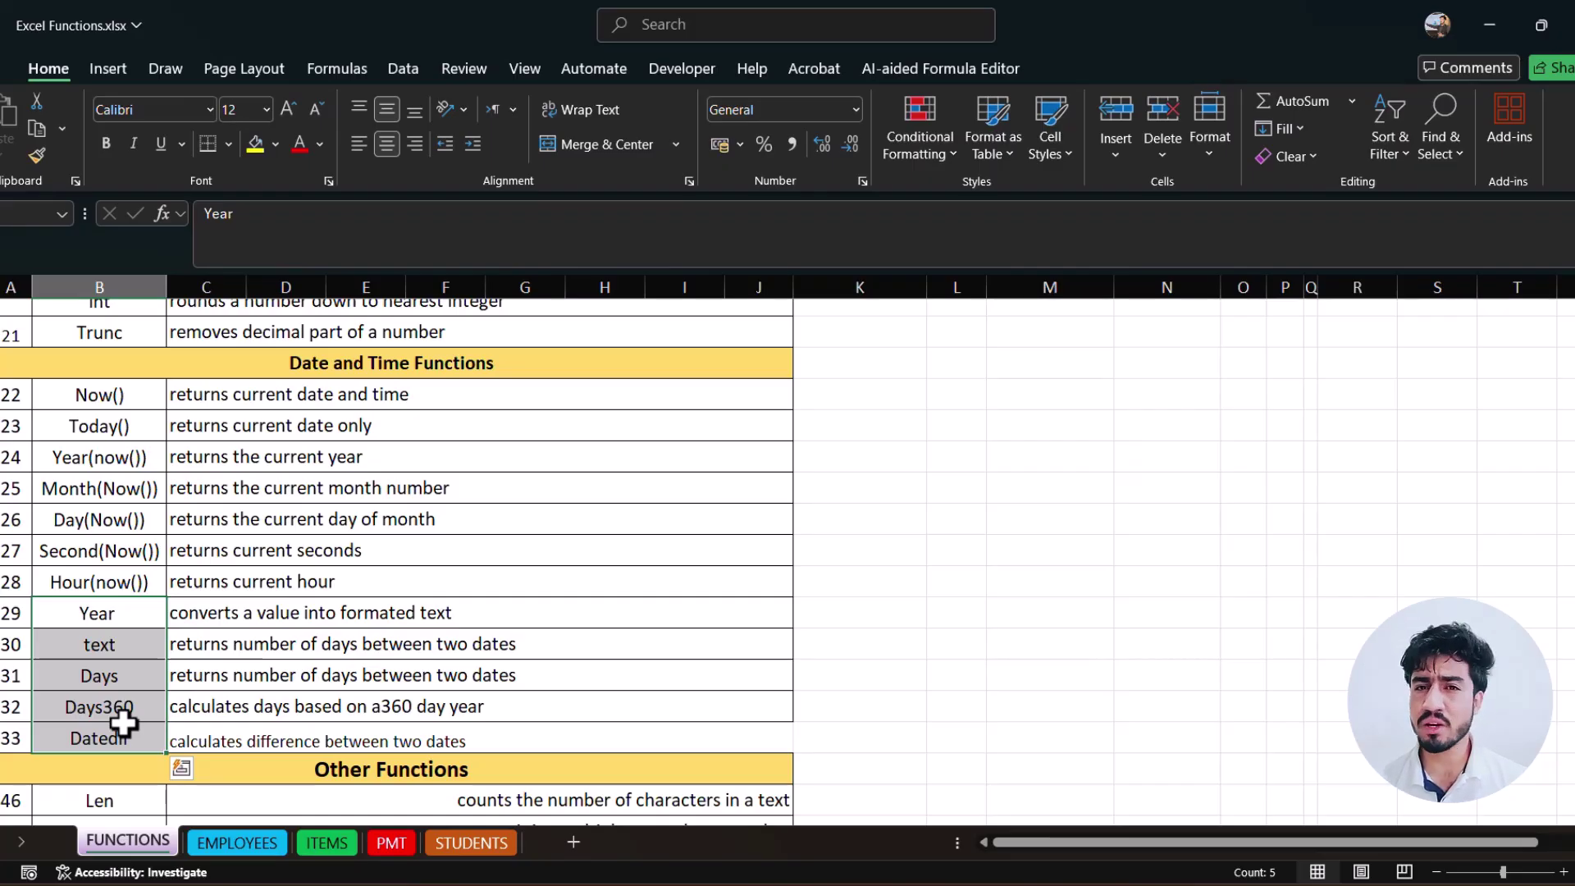
pyautogui.click(99, 676)
pyautogui.moveTo(121, 738); pyautogui.dragTo(101, 652)
pyautogui.click(108, 682)
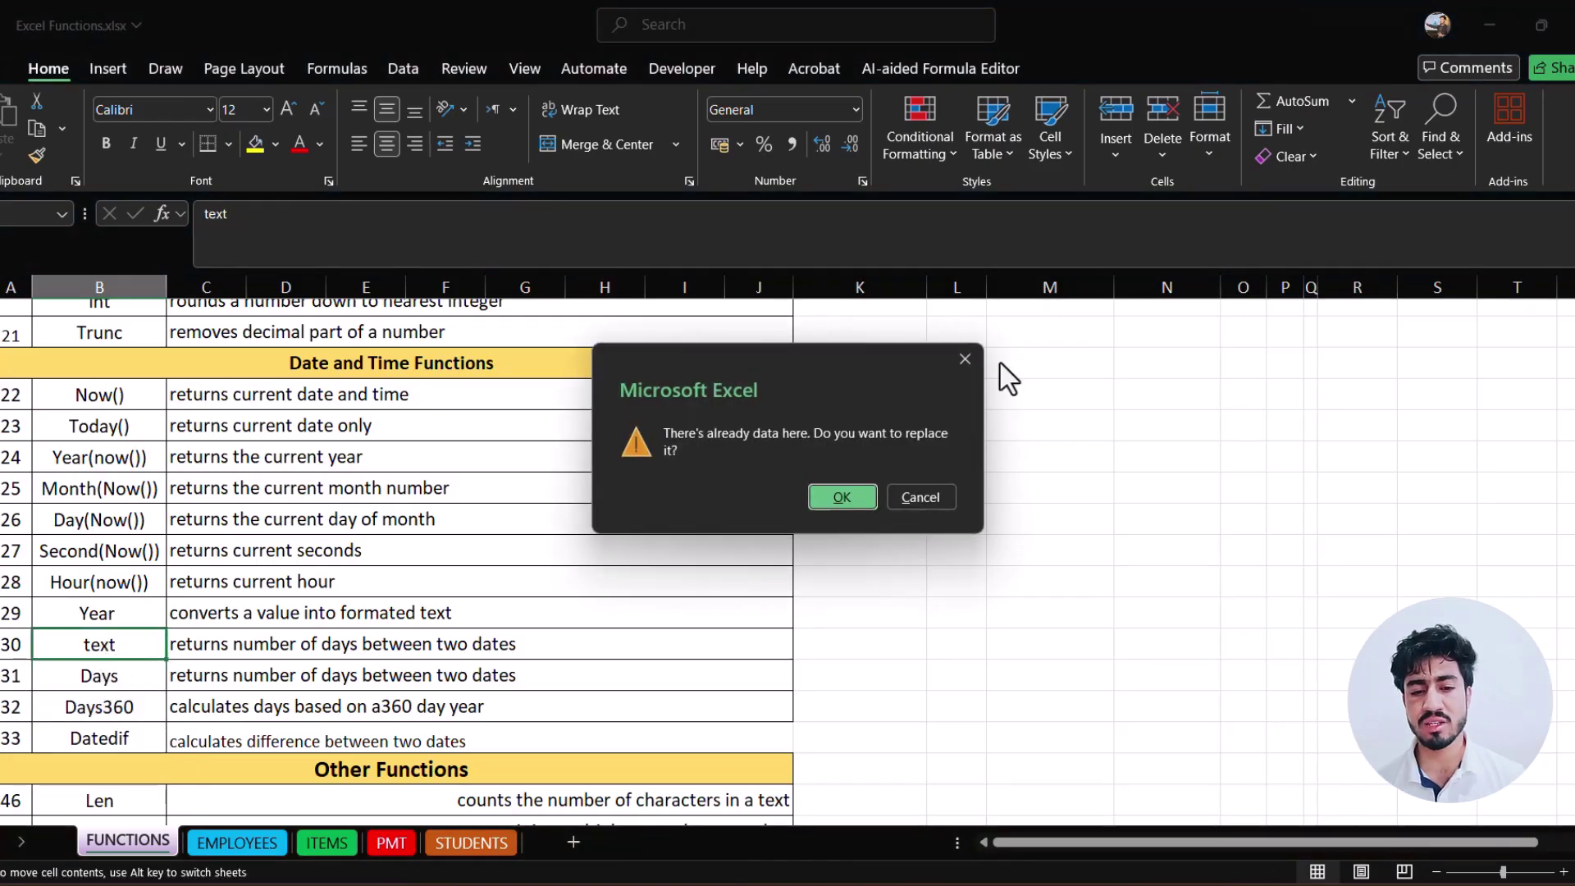
pyautogui.click(968, 360)
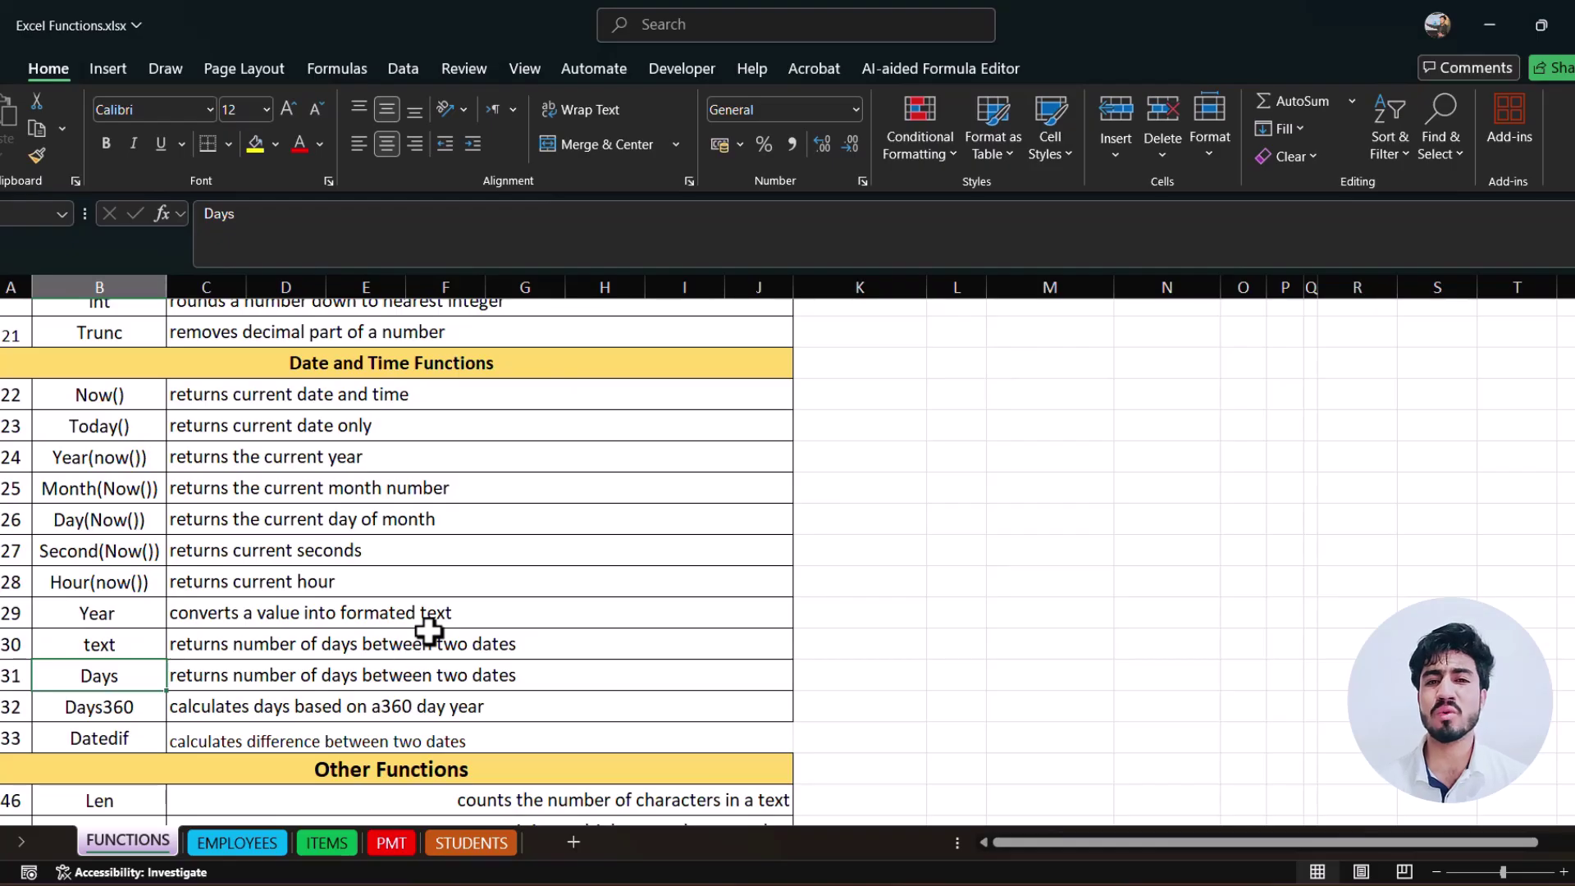